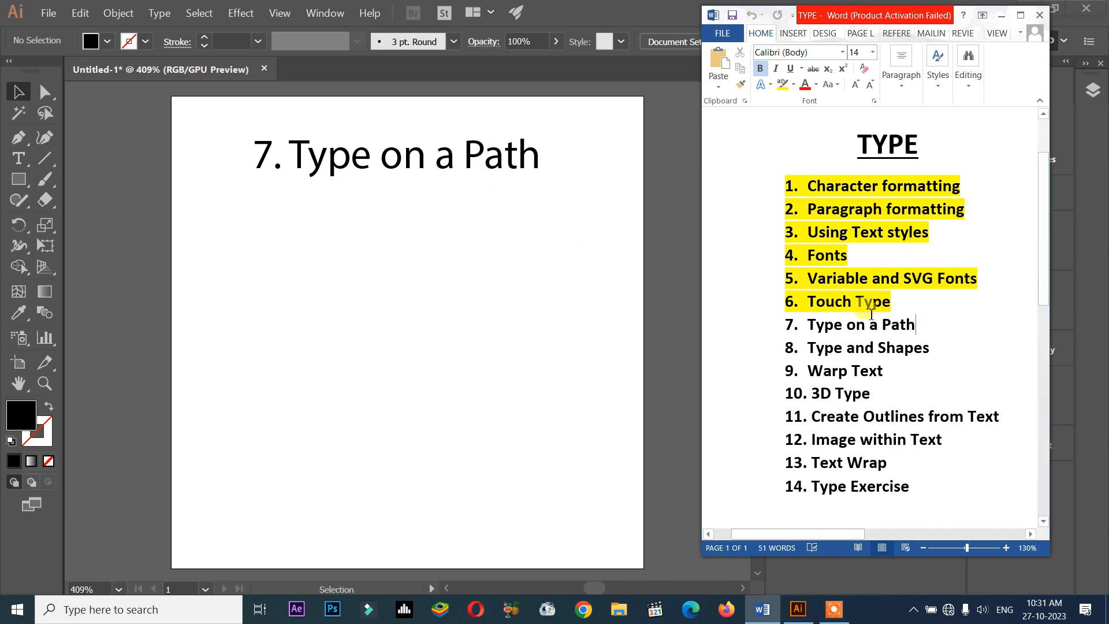
# Apply a text highlight to the "Type on a Path" item in the Word list and switch to Illustrator.
pyautogui.moveTo(915, 325); pyautogui.dragTo(806, 335)
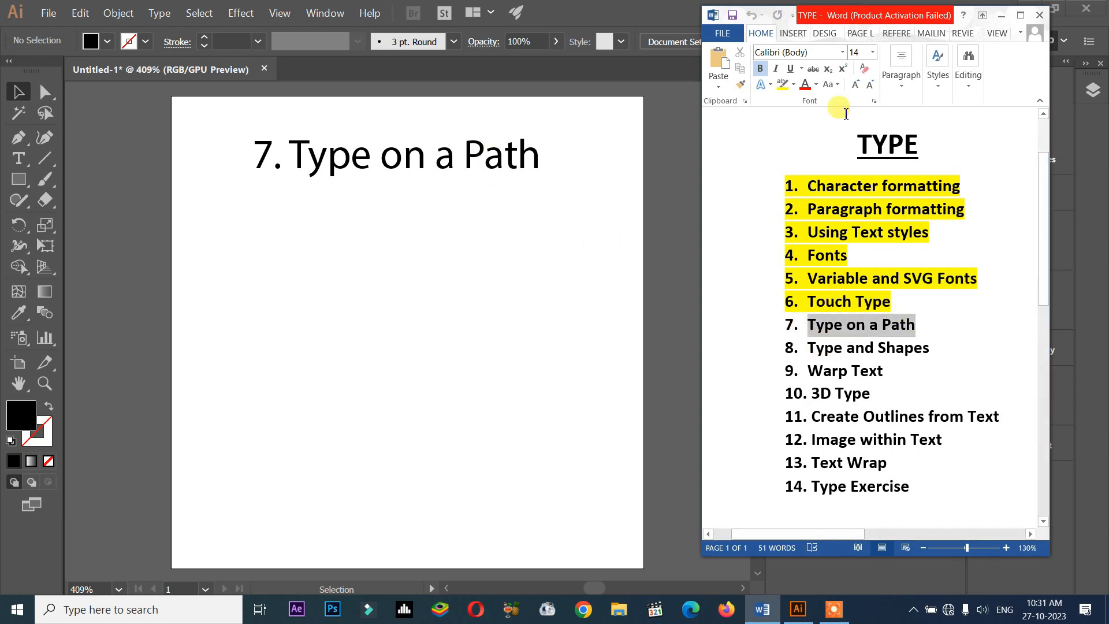
pyautogui.click(794, 84)
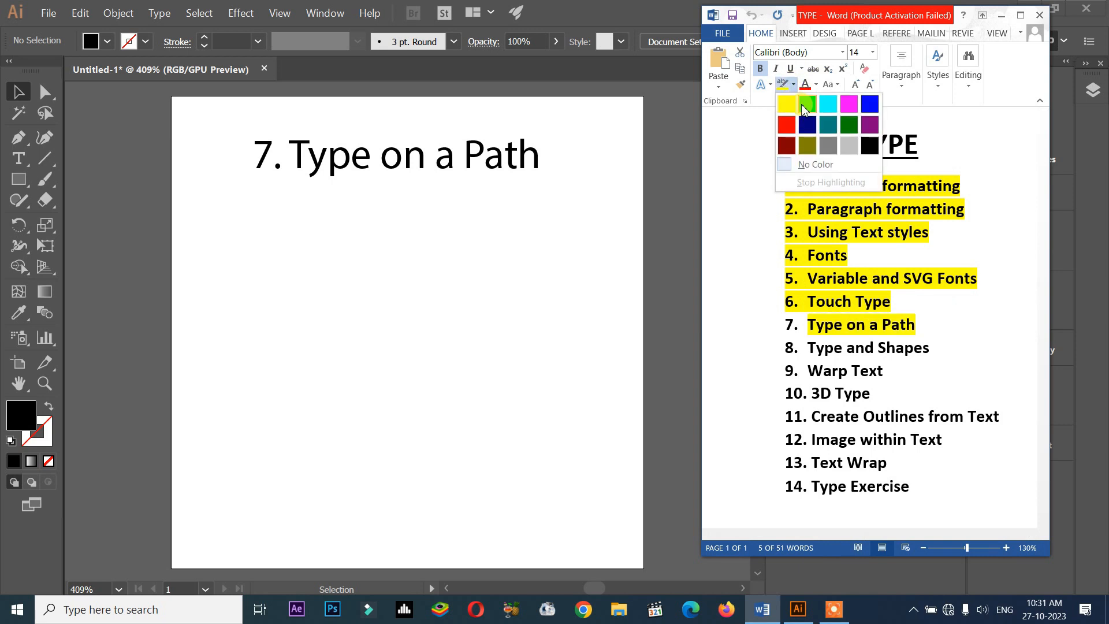
pyautogui.click(808, 104)
pyautogui.click(925, 327)
pyautogui.click(484, 191)
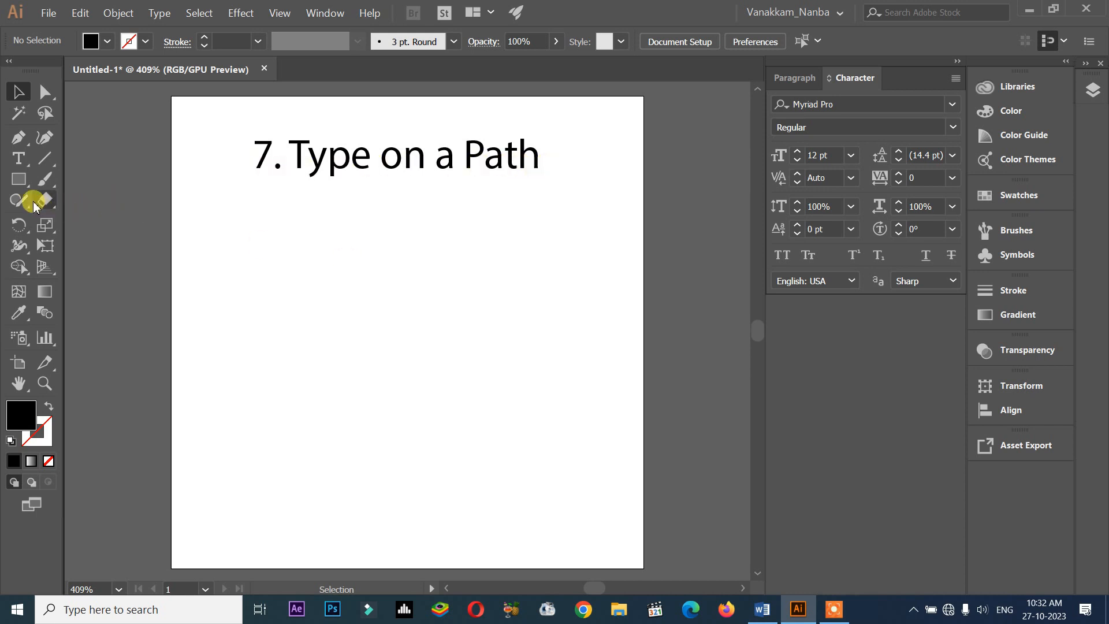
# Place a placeholder line of point type below the title and delete it.
pyautogui.click(18, 158)
pyautogui.click(295, 328)
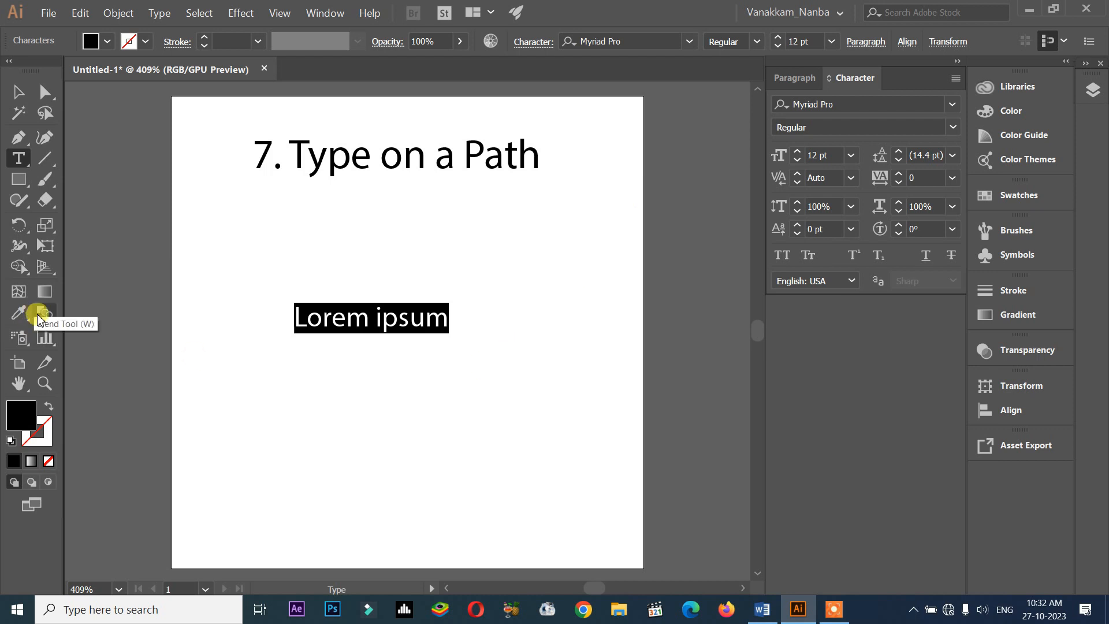
pyautogui.click(22, 104)
pyautogui.moveTo(242, 261); pyautogui.dragTo(445, 393)
pyautogui.press('Delete')
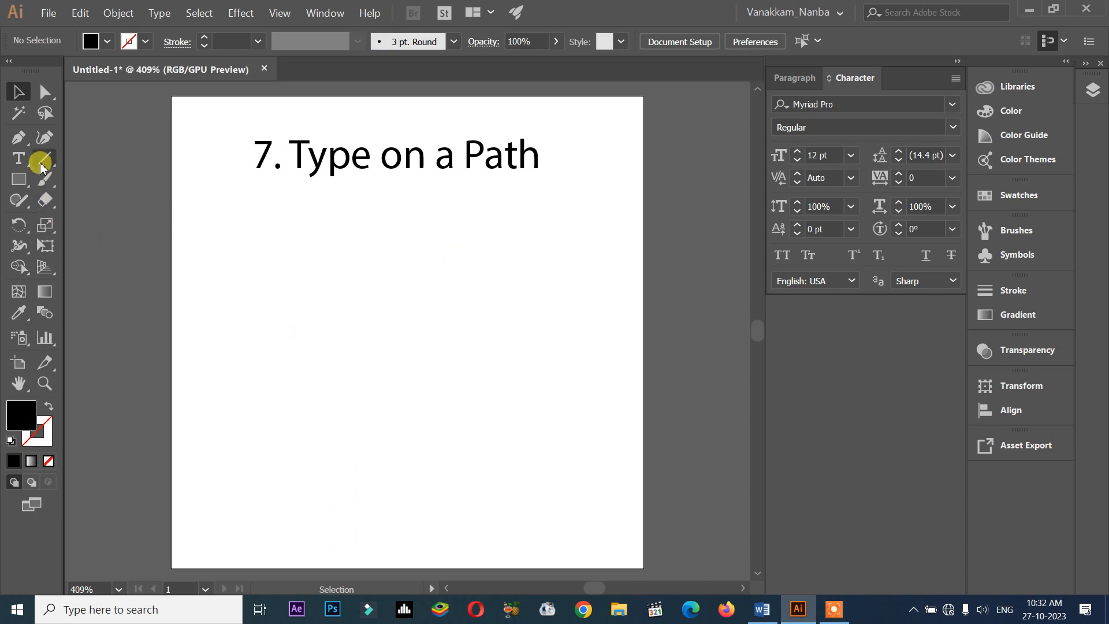
# Draw an open wavy path of four anchor points with the Pen tool below the title, ending at about X 196, Y 75 px.
pyautogui.click(491, 159)
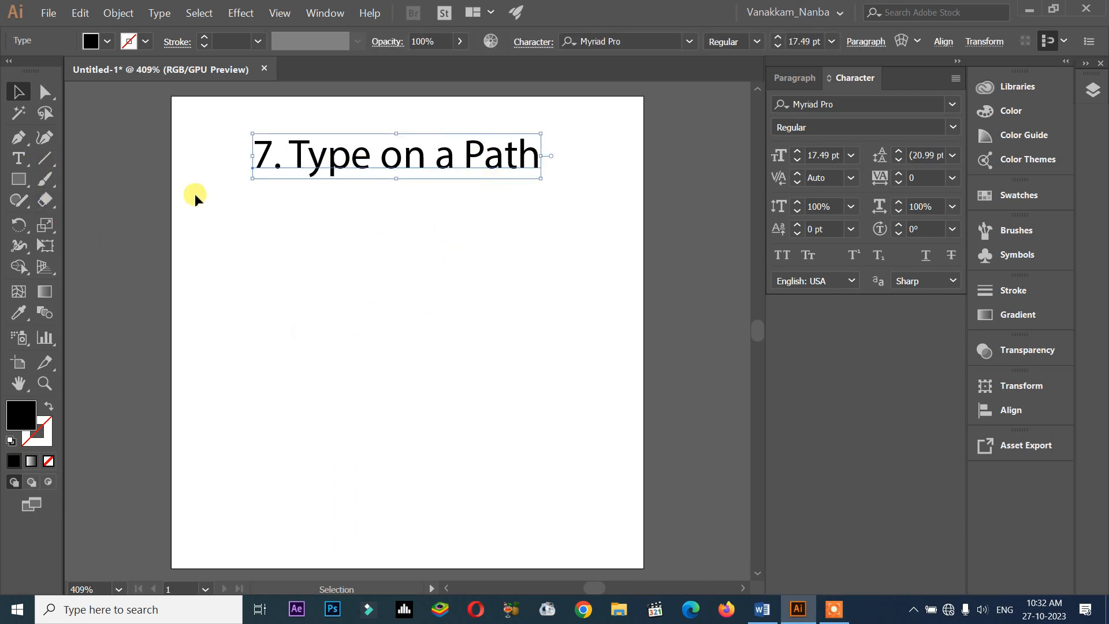
pyautogui.click(18, 139)
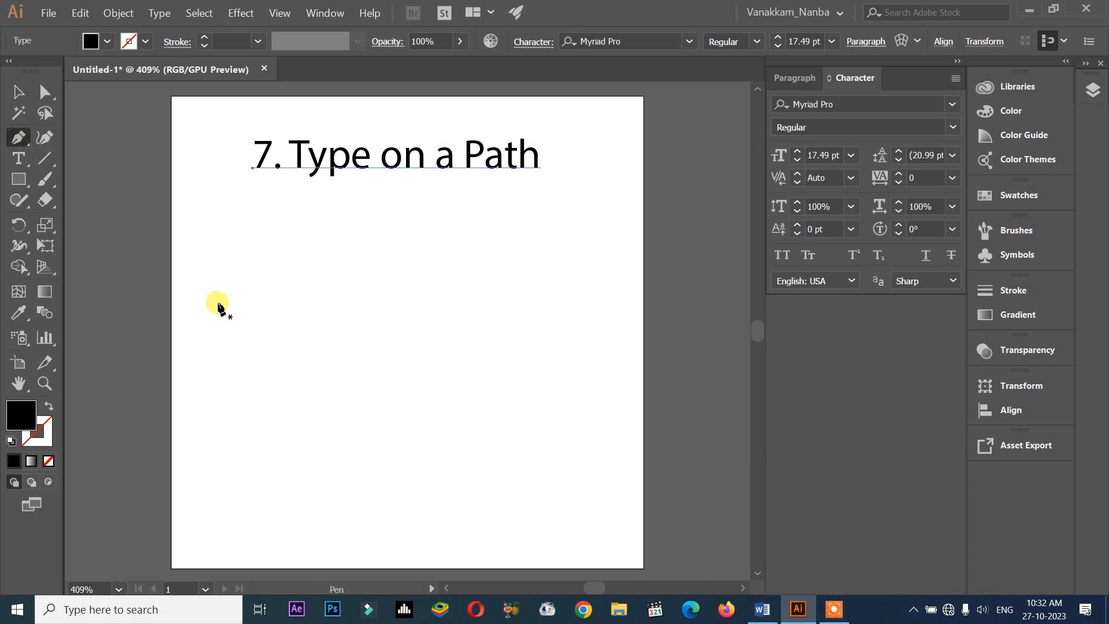
pyautogui.click(199, 372)
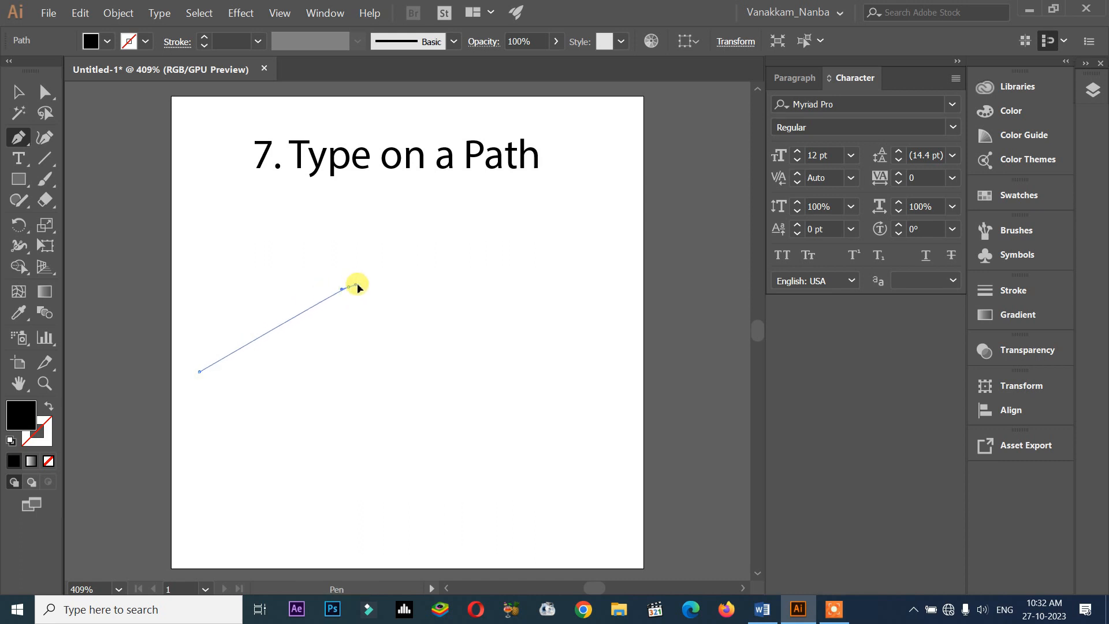
pyautogui.moveTo(370, 282); pyautogui.dragTo(431, 288)
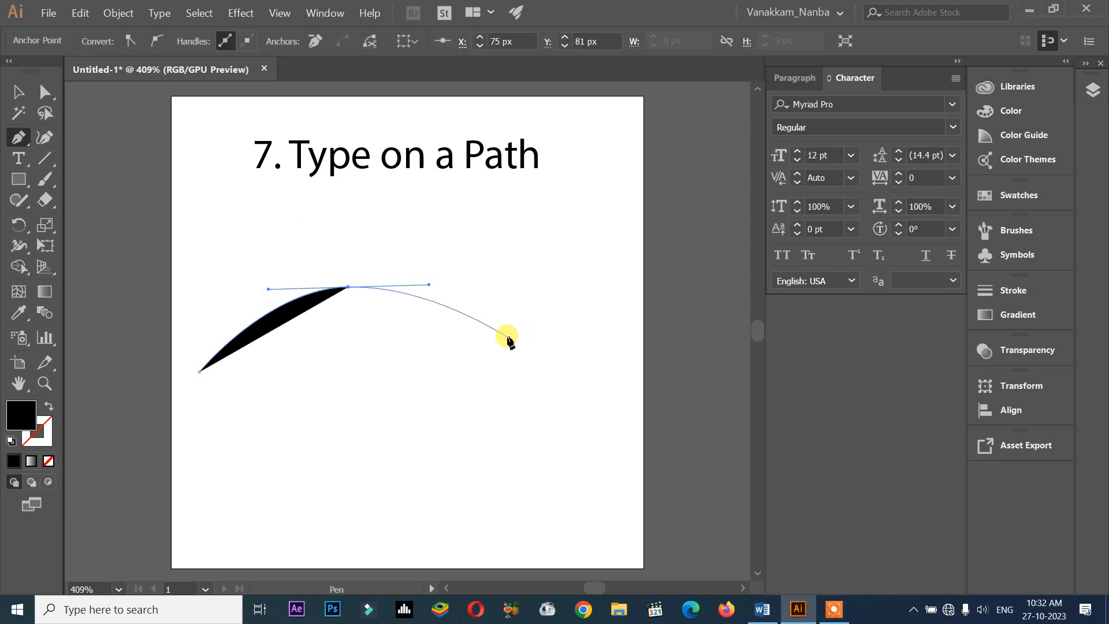
pyautogui.moveTo(506, 336); pyautogui.dragTo(532, 337)
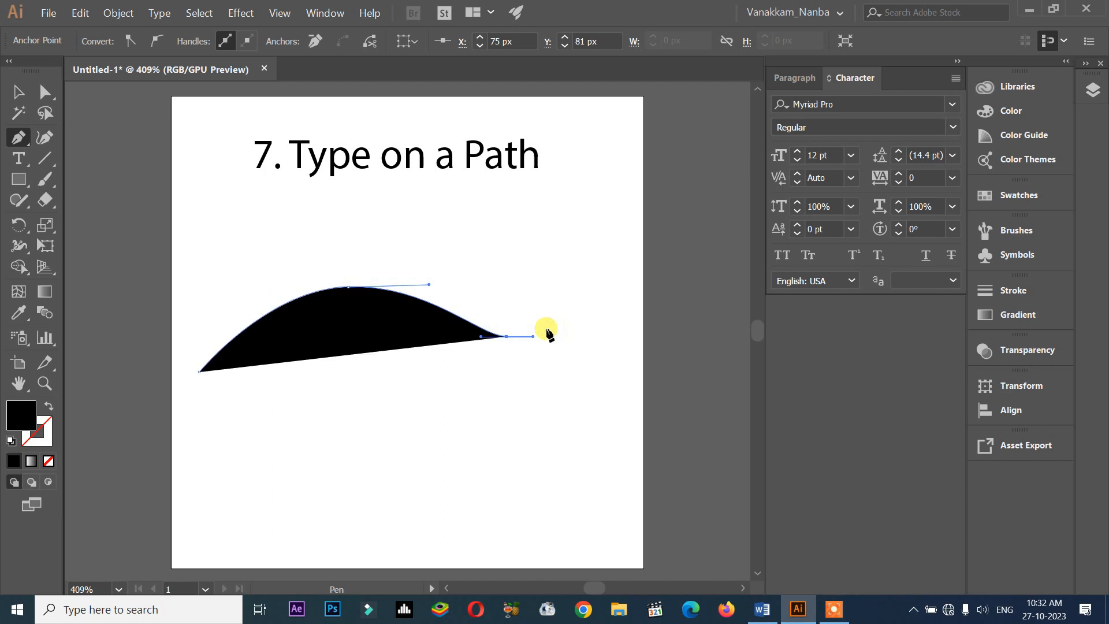
pyautogui.moveTo(635, 272); pyautogui.dragTo(647, 230)
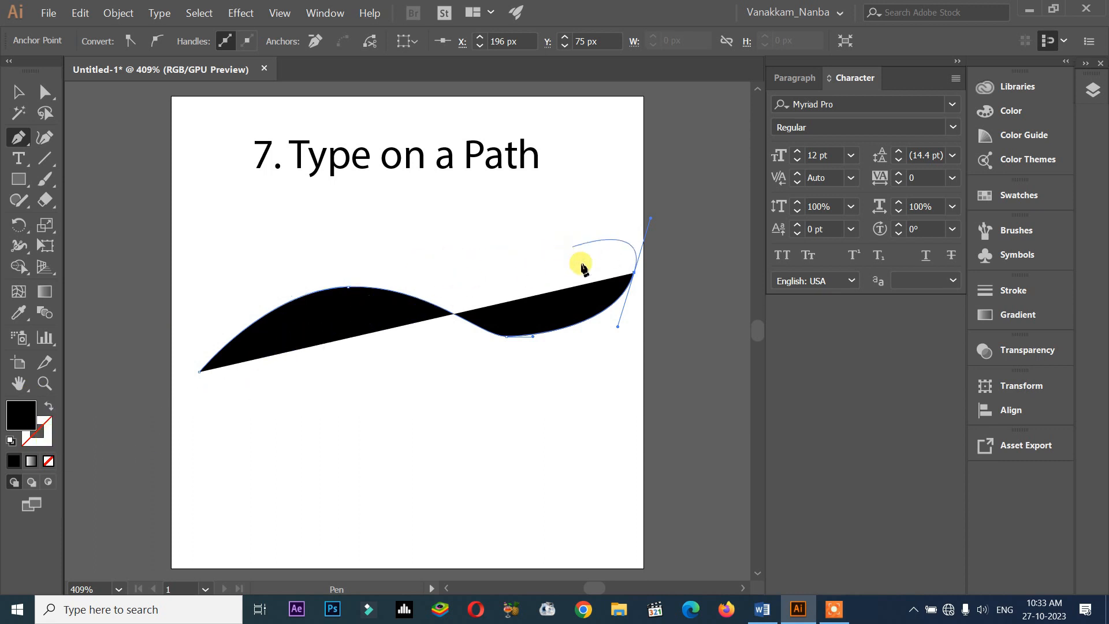
pyautogui.press('Escape')
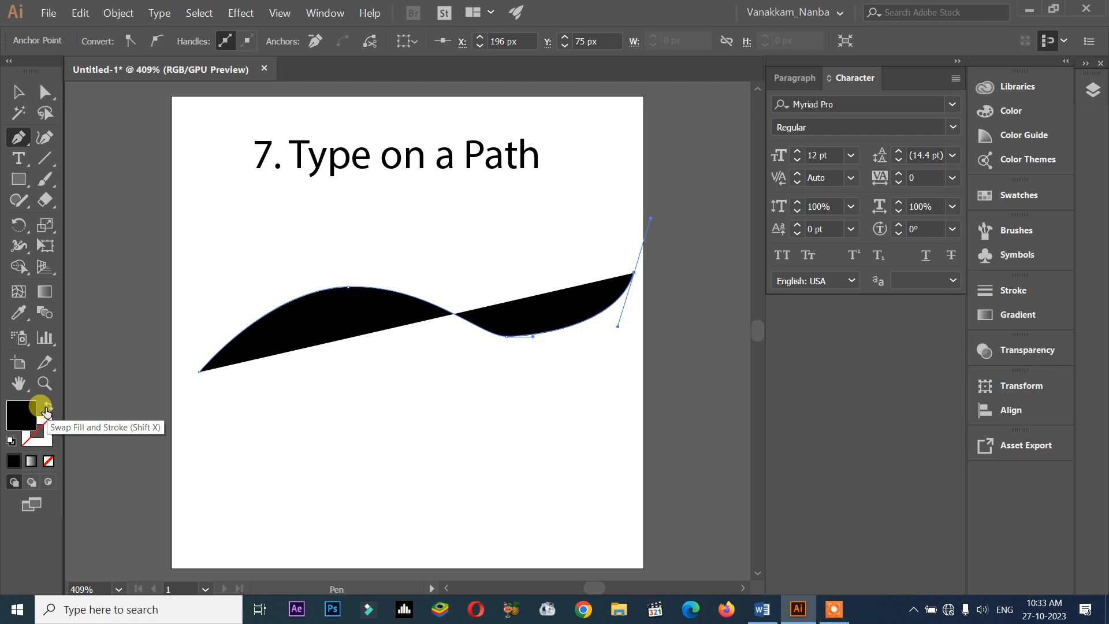
# Swap the path's fill and stroke to give it a black stroke and no fill.
pyautogui.click(46, 411)
pyautogui.click(48, 409)
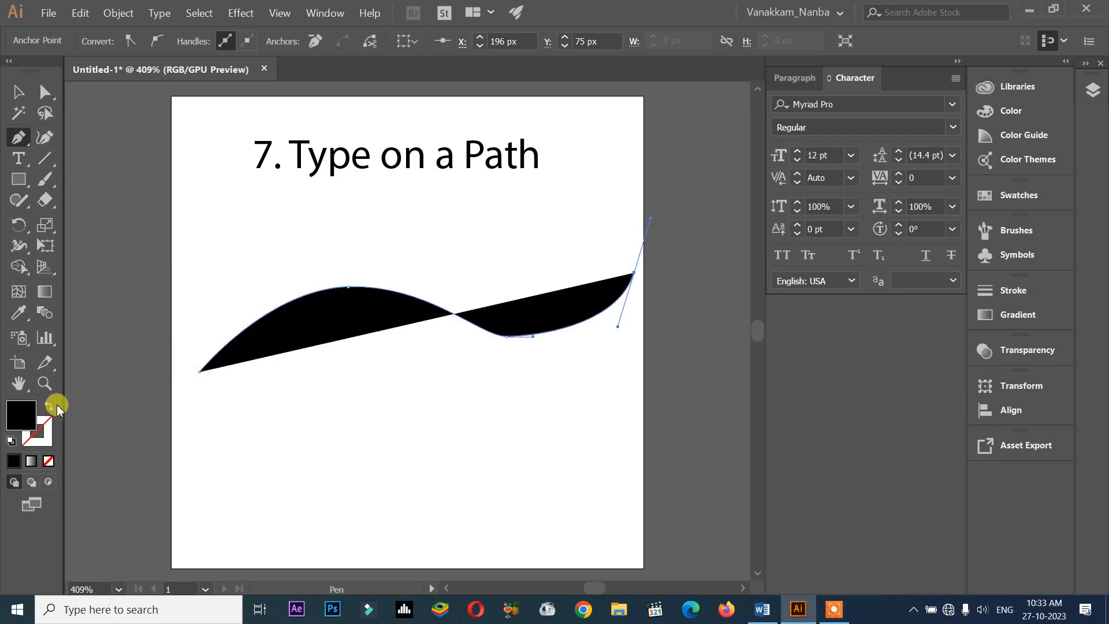
pyautogui.click(55, 408)
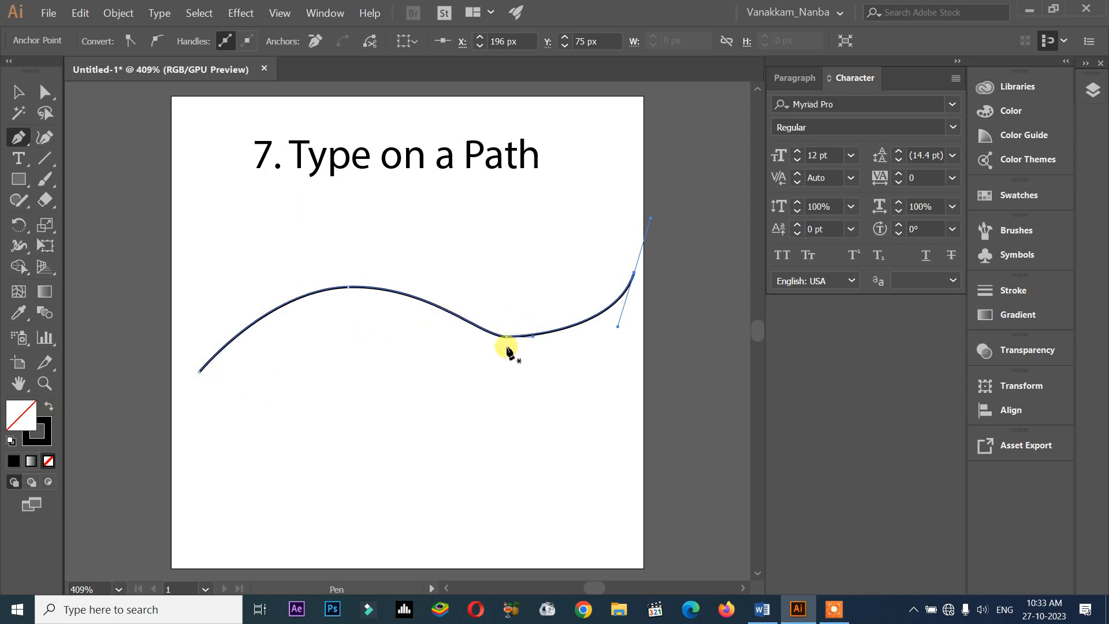
# Lengthen the incoming direction handle of the anchor at the path's dip with Direct Selection to smooth the curve.
pyautogui.click(41, 96)
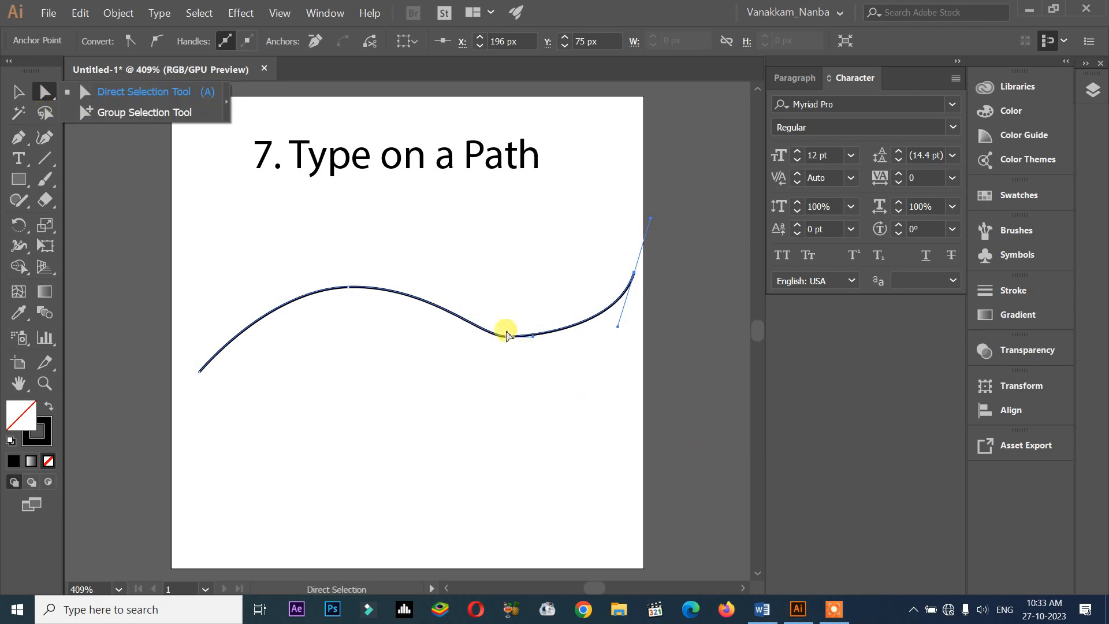
pyautogui.click(19, 92)
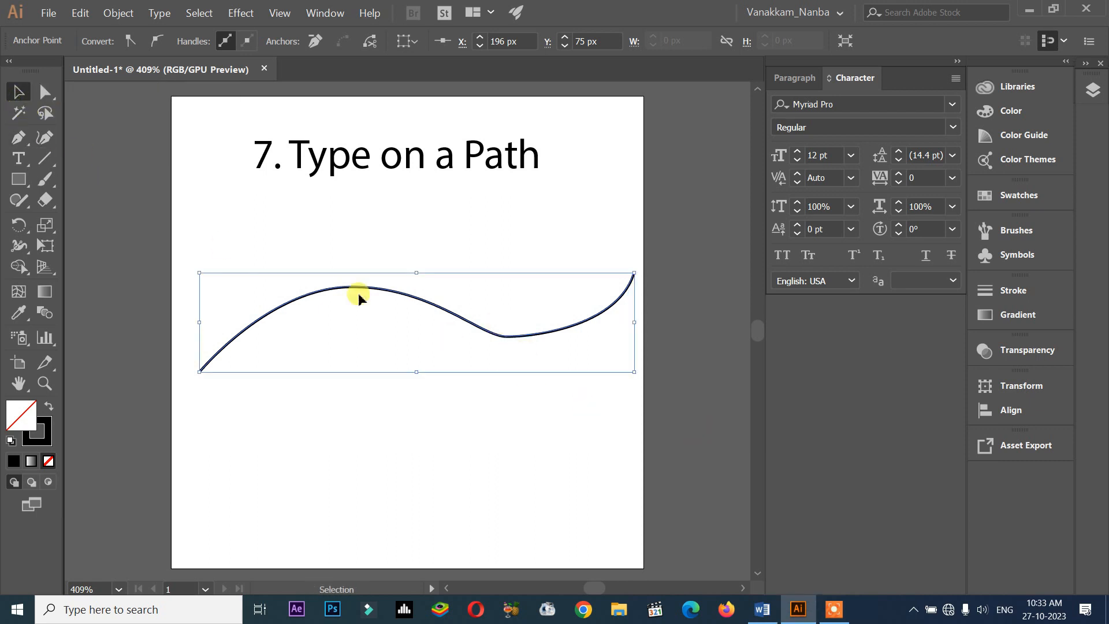
pyautogui.click(44, 93)
pyautogui.moveTo(484, 298); pyautogui.dragTo(444, 334)
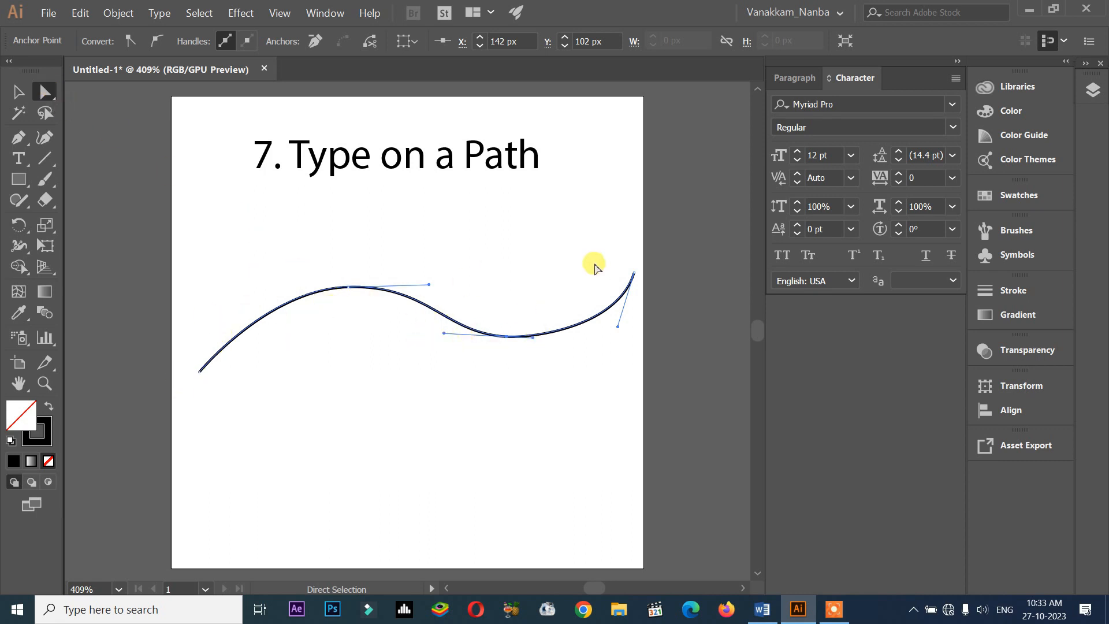
# Add the text "Vanakkam Nanba" along the curved path, starting just past its crest.
pyautogui.click(490, 152)
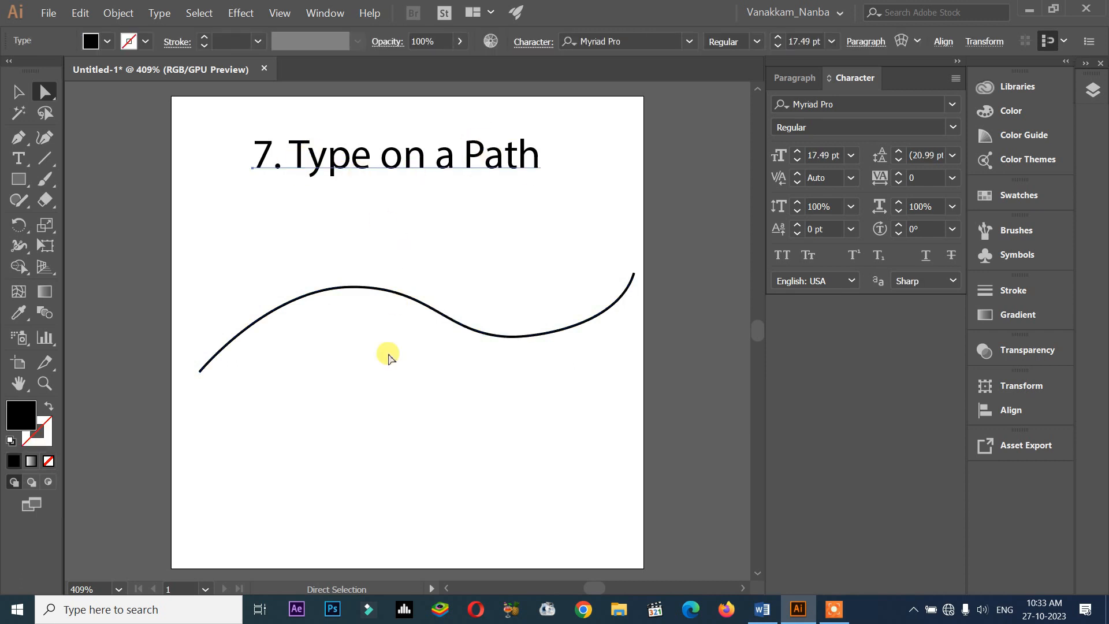
pyautogui.click(19, 157)
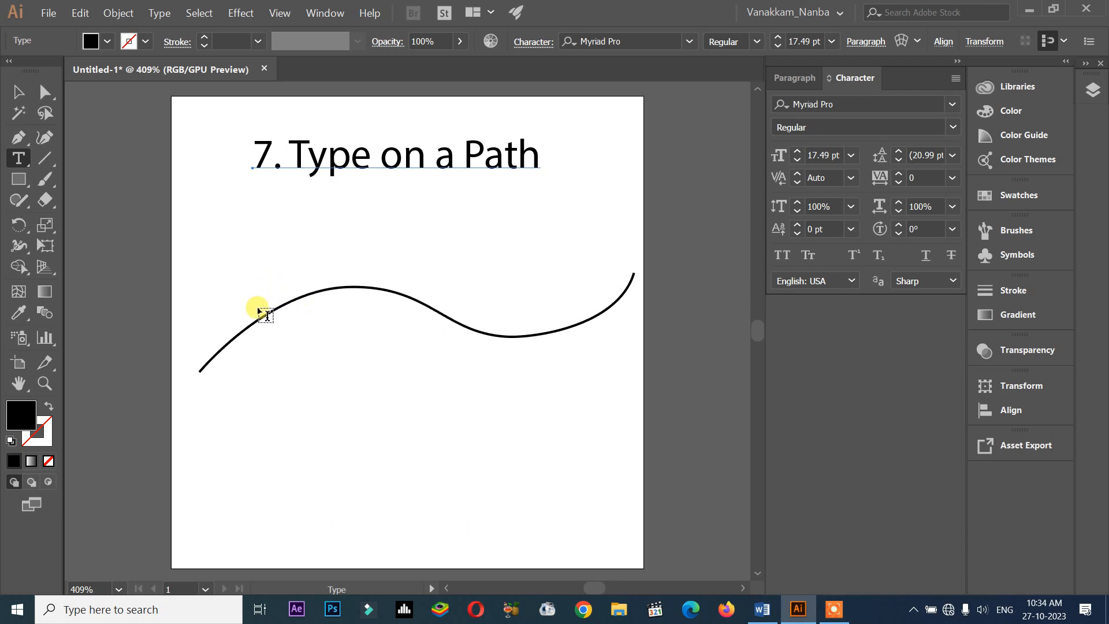
pyautogui.click(406, 295)
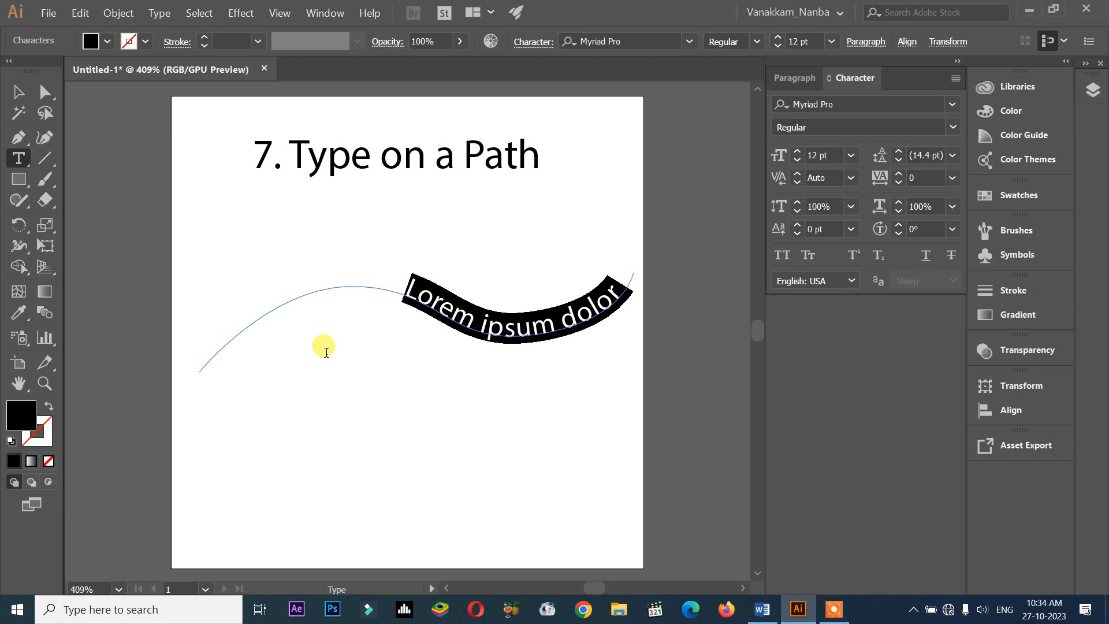
pyautogui.write('Vanakkam Nanba')
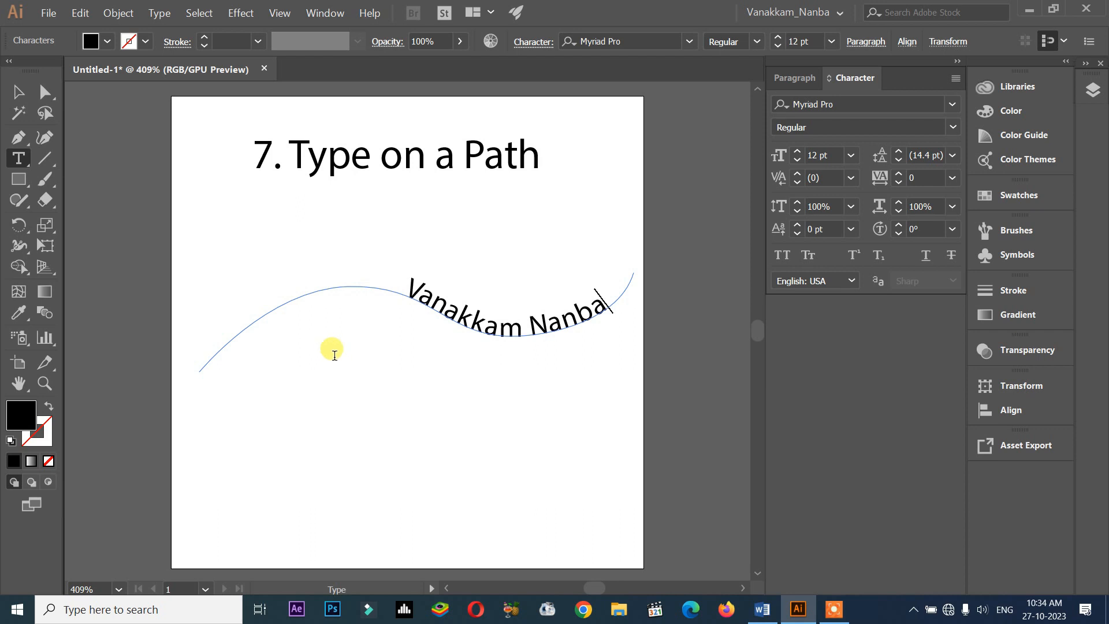
pyautogui.press('Escape')
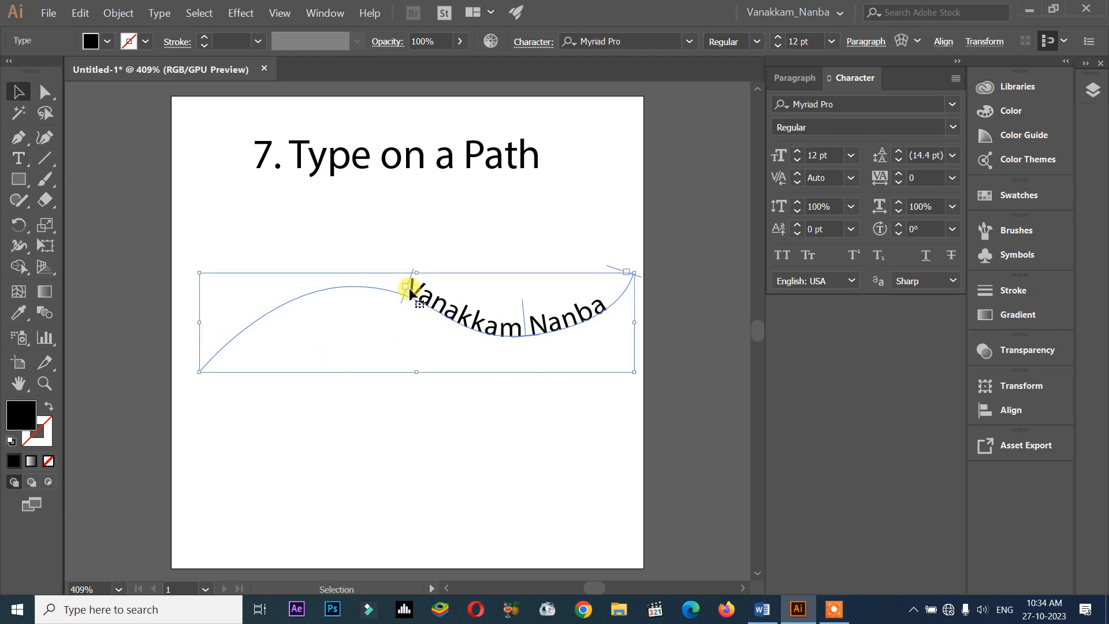
pyautogui.click(331, 434)
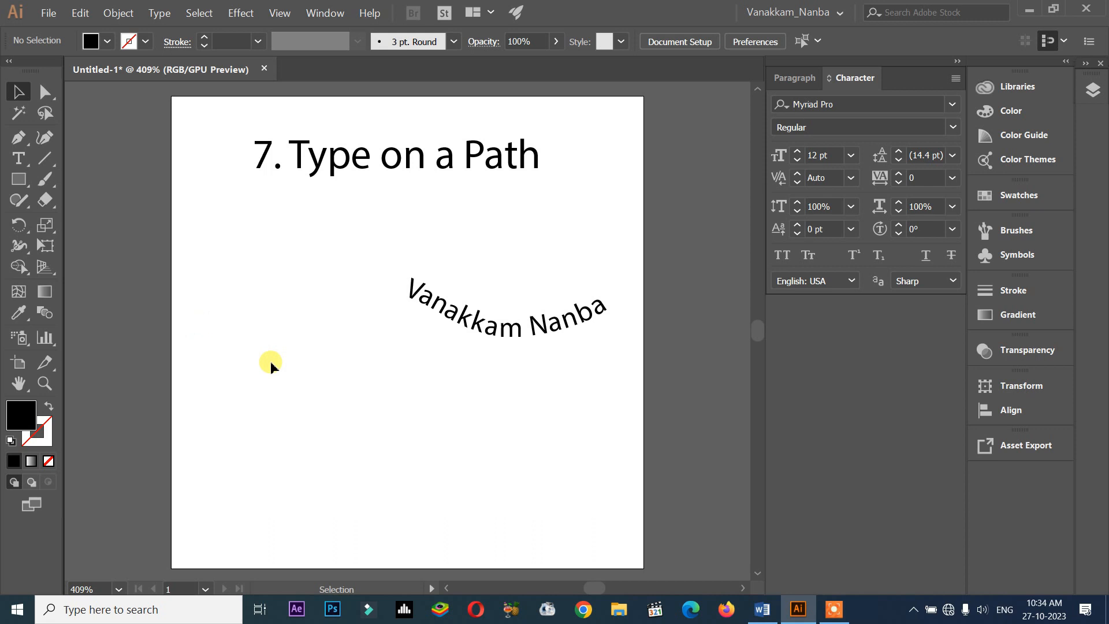
# Examine the layer contents to see what the path and its text have become.
pyautogui.click(1092, 90)
pyautogui.click(933, 126)
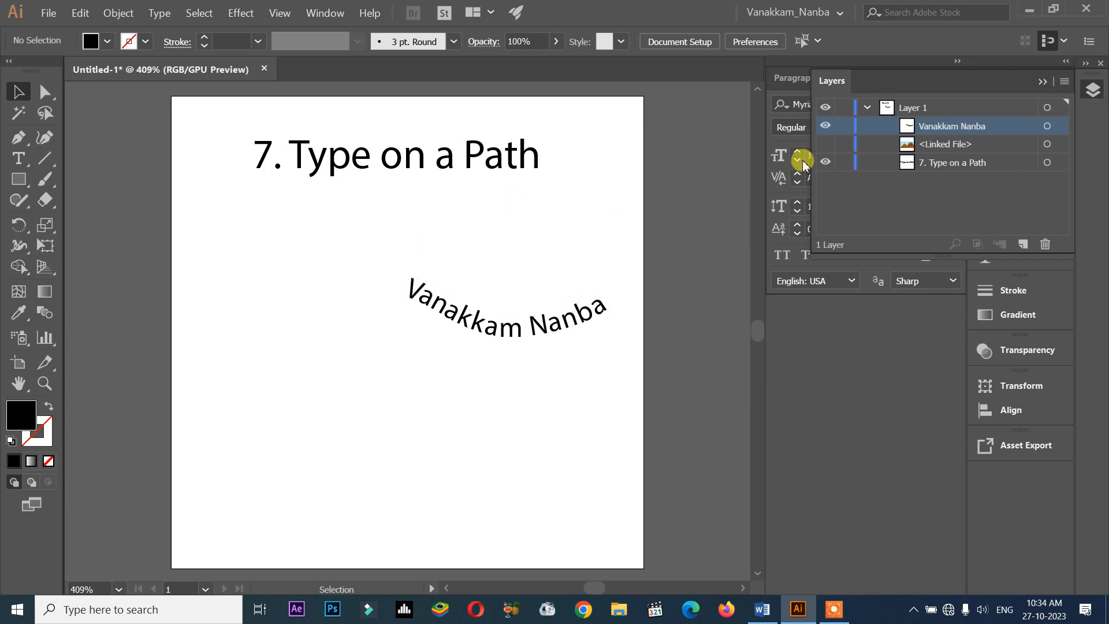
pyautogui.click(1043, 83)
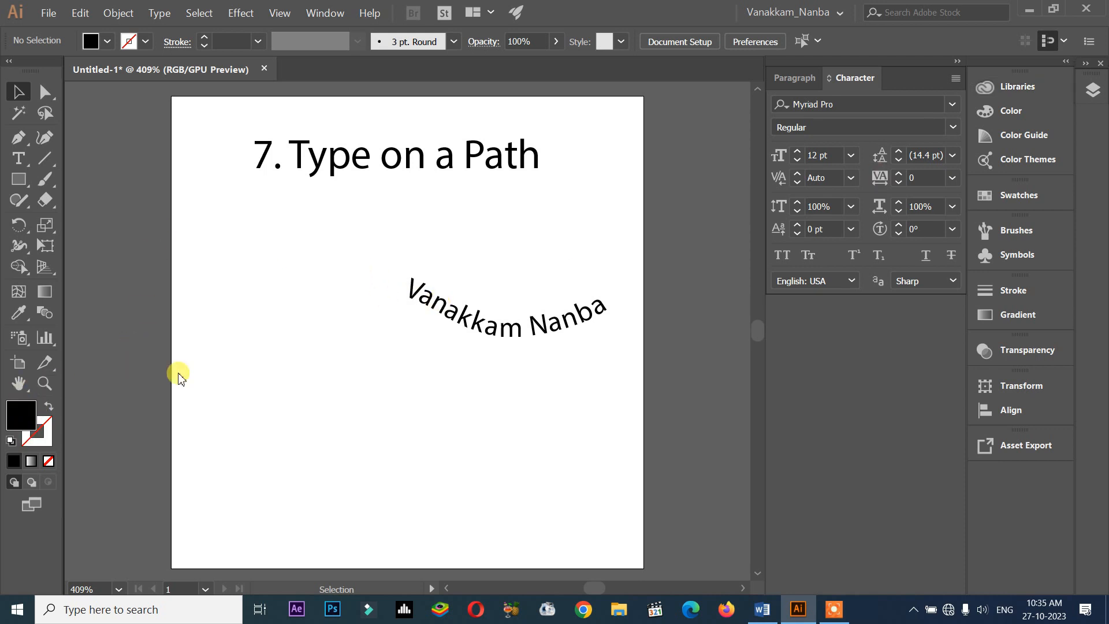
# Slide the start bracket of the "Vanakkam Nanba" path text back along the curve onto its rising left part.
pyautogui.click(438, 300)
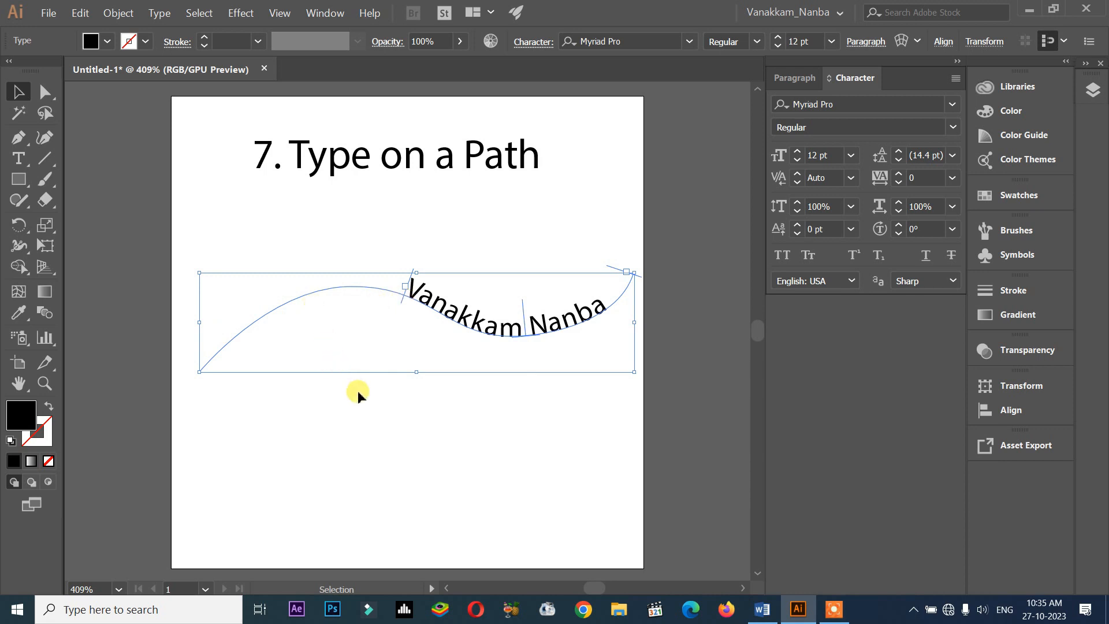
pyautogui.click(441, 339)
pyautogui.doubleClick(439, 301)
pyautogui.click(416, 286)
pyautogui.click(409, 285)
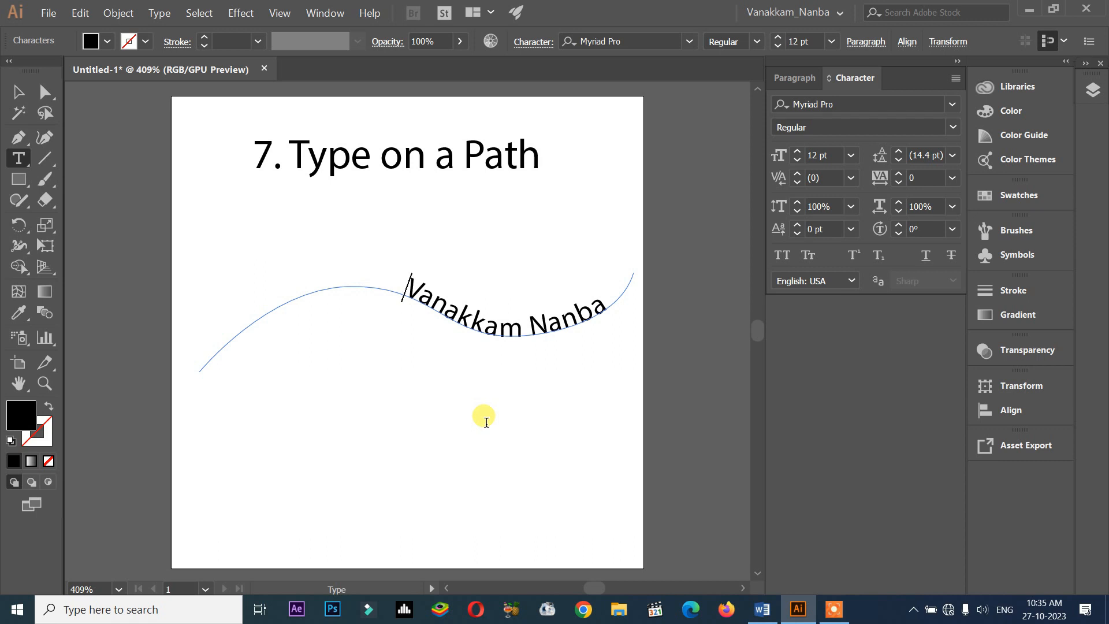
pyautogui.press('Escape')
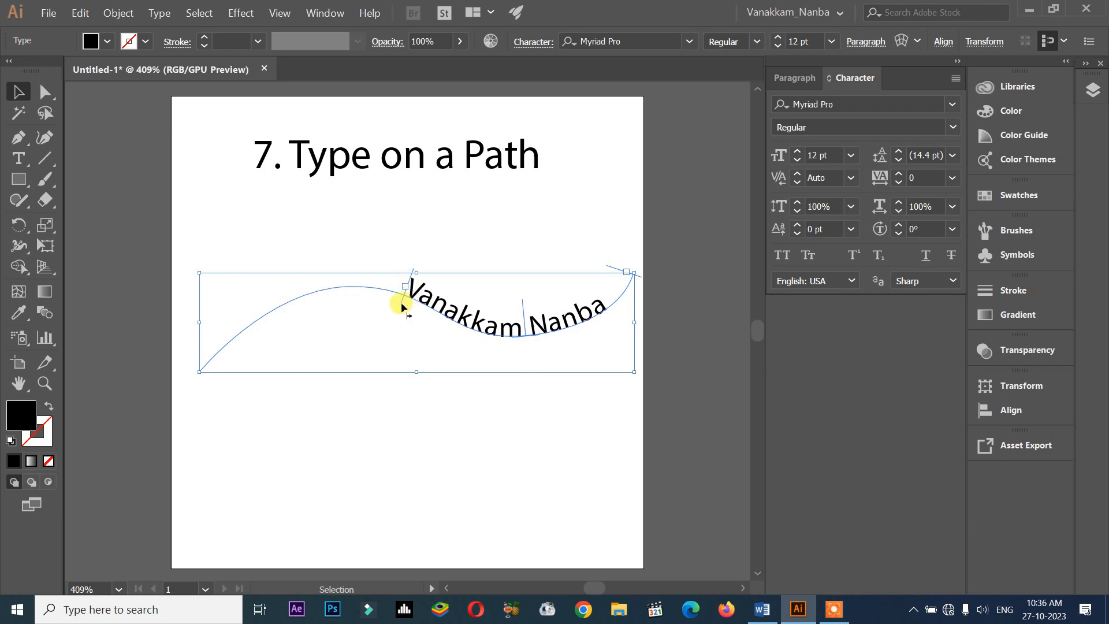
pyautogui.moveTo(389, 299); pyautogui.dragTo(336, 393)
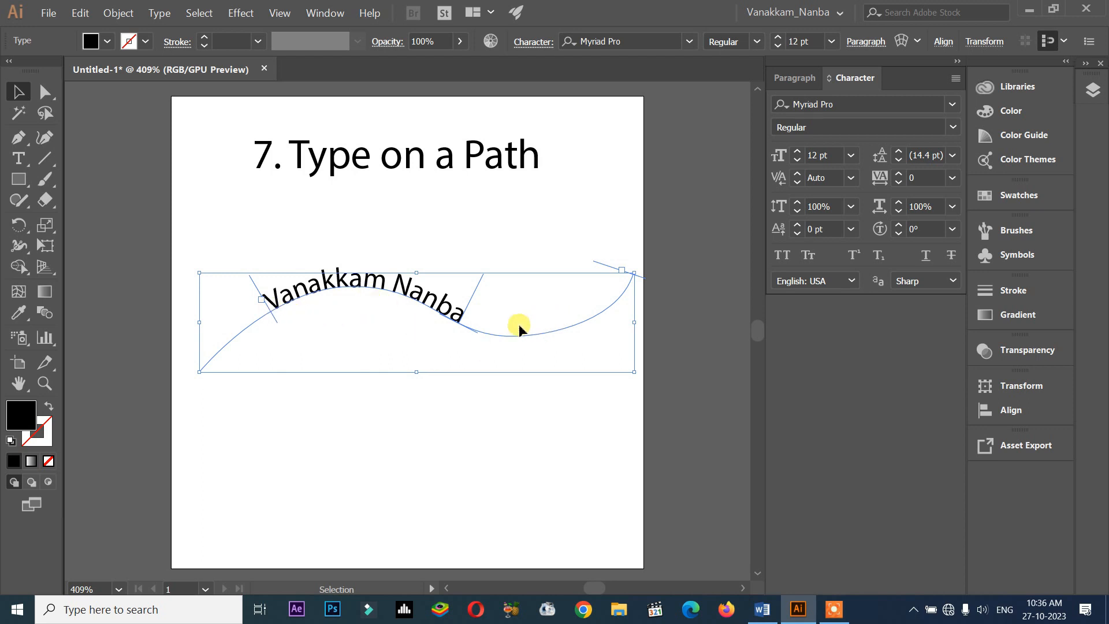
# Move the path text's end bracket back along the curve to just past the word "Nanba".
pyautogui.click(408, 418)
pyautogui.click(453, 319)
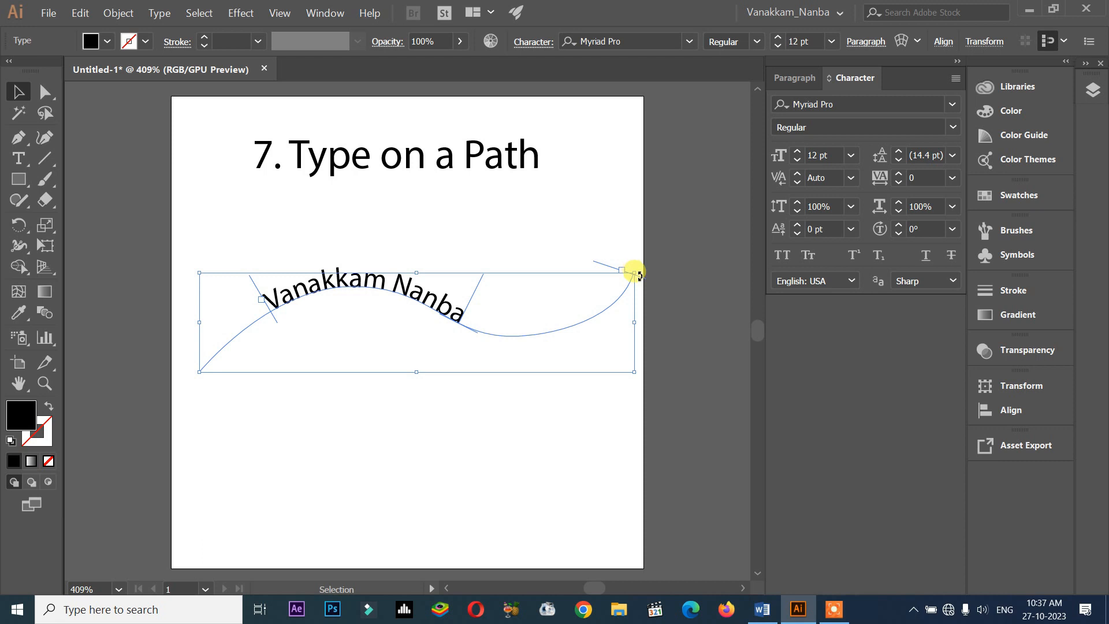
pyautogui.moveTo(626, 306); pyautogui.dragTo(479, 343)
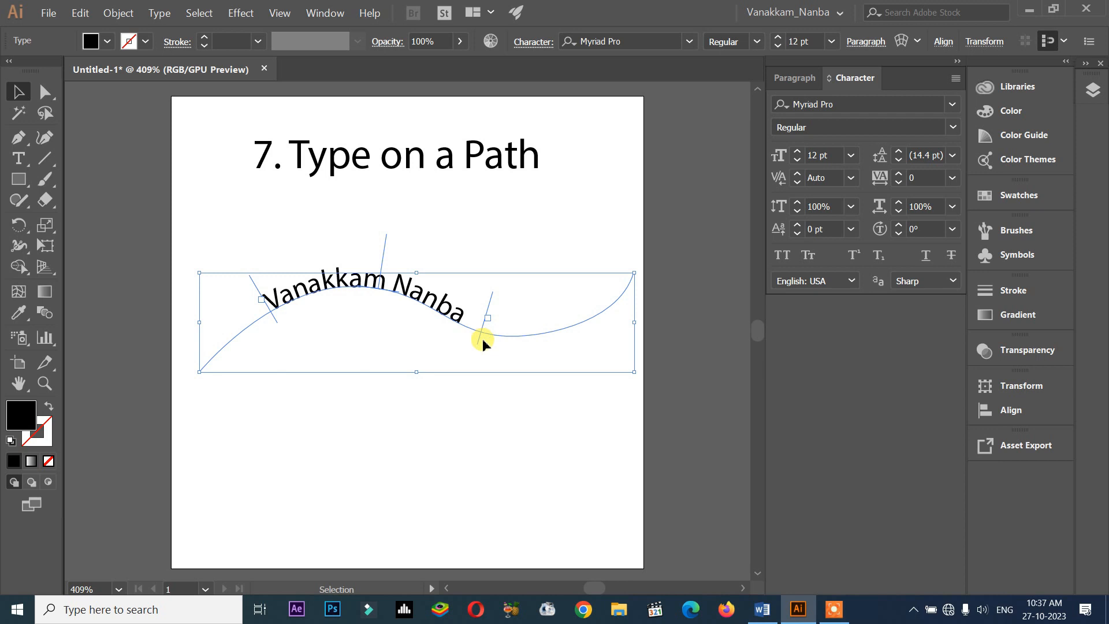
# Pull the end bracket in far enough to cut off the word "Nanba", and extend it again to fit the full text.
pyautogui.moveTo(477, 342); pyautogui.dragTo(445, 323)
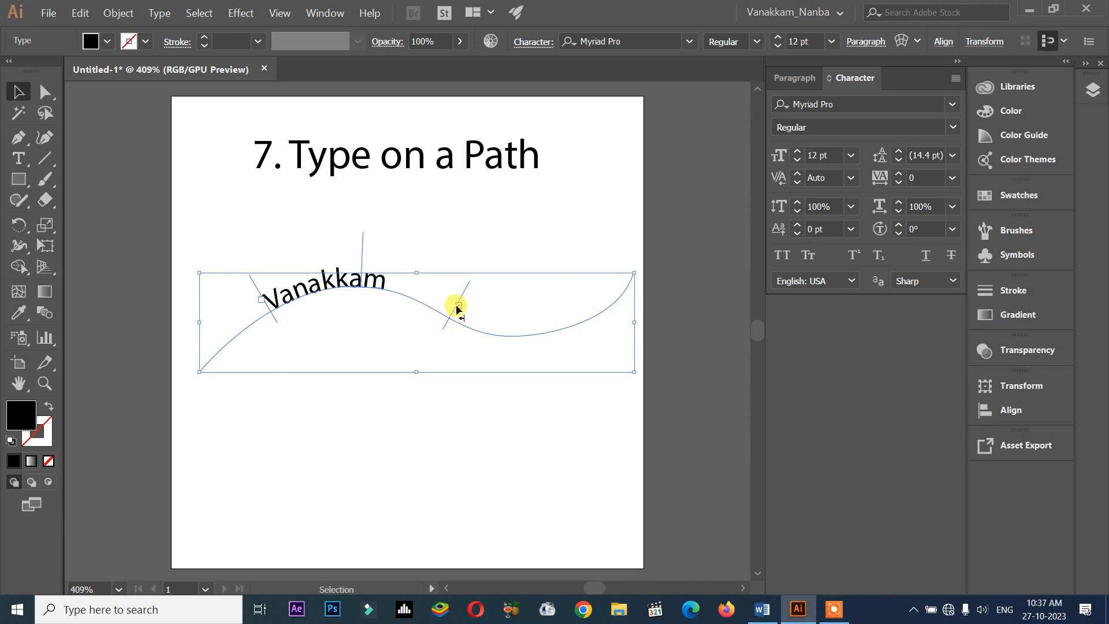
pyautogui.press('t')
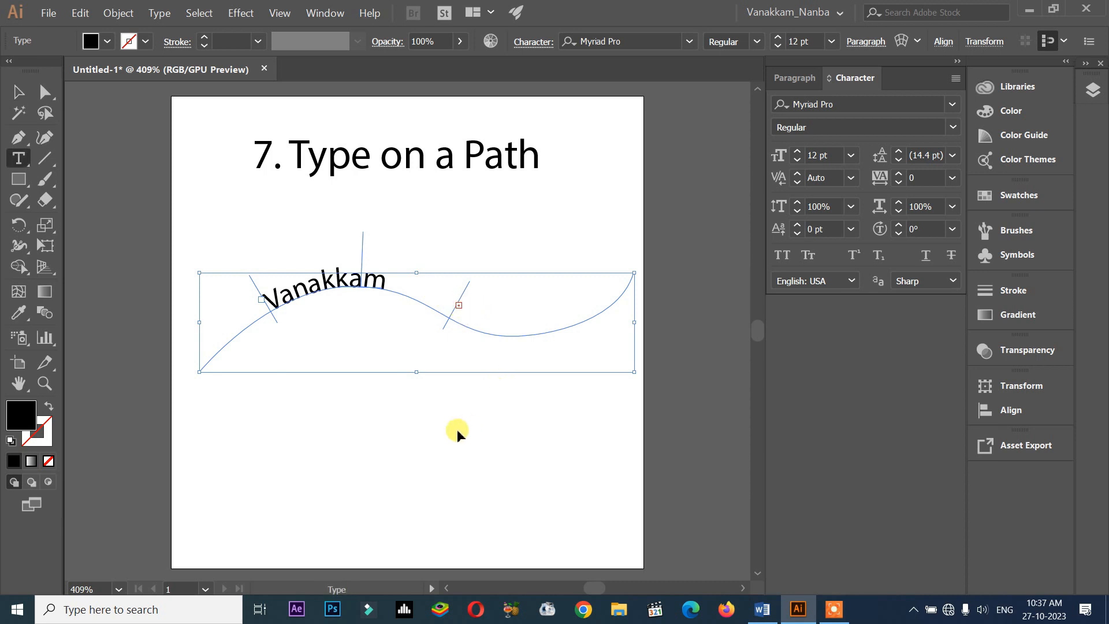
pyautogui.press('v')
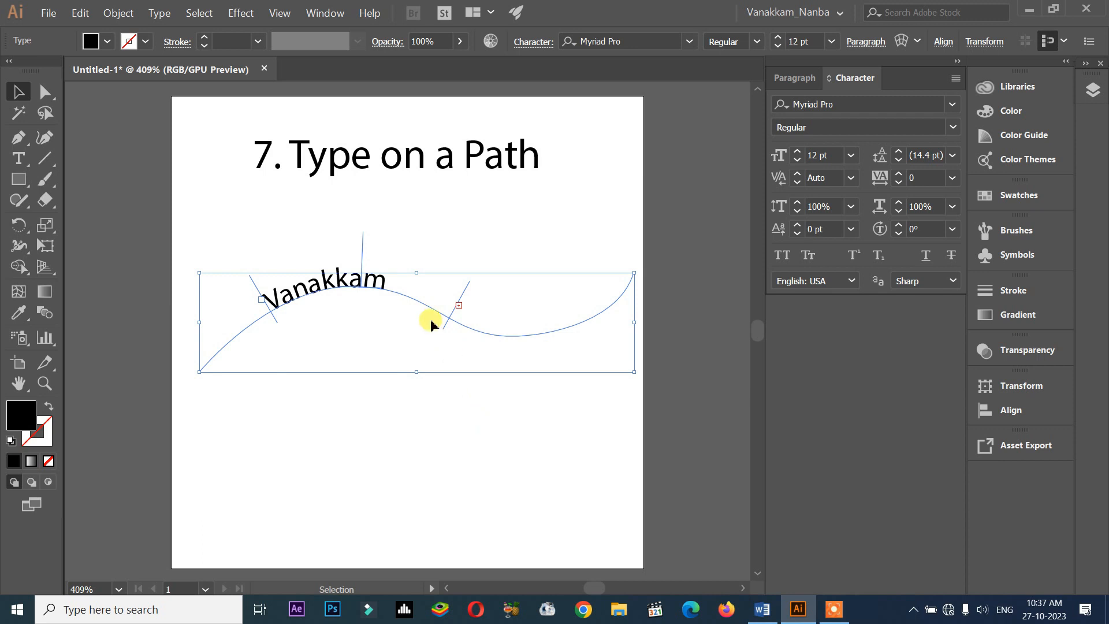
pyautogui.moveTo(443, 321); pyautogui.dragTo(473, 339)
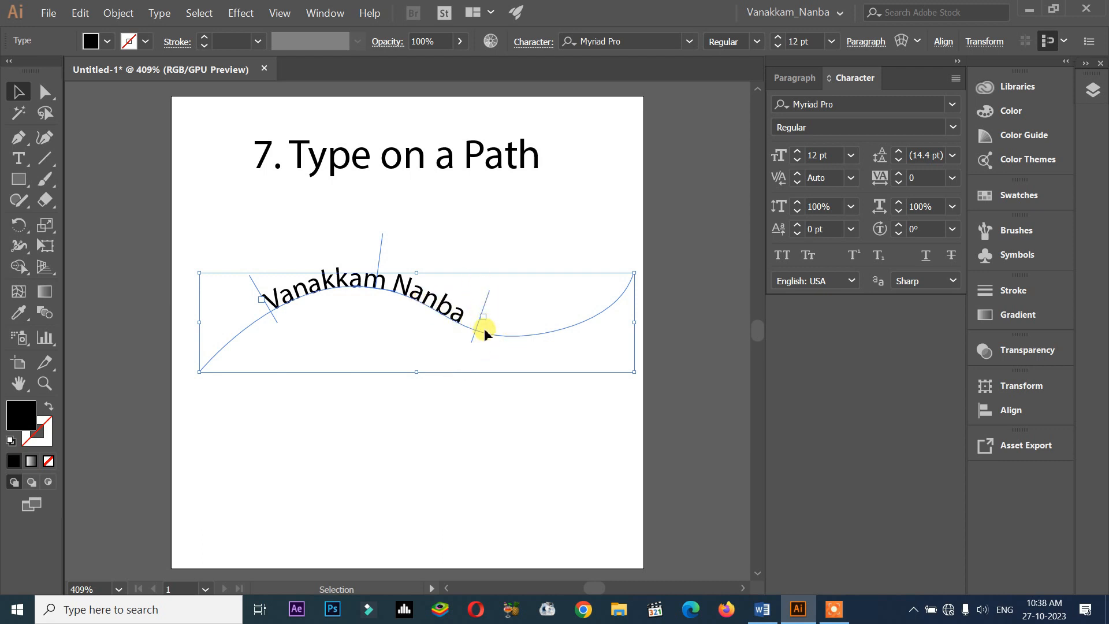
# Nudge the path text's end bracket inward and slide the whole text forward along the curve by its centre bracket.
pyautogui.scroll(-1, 484, 332)
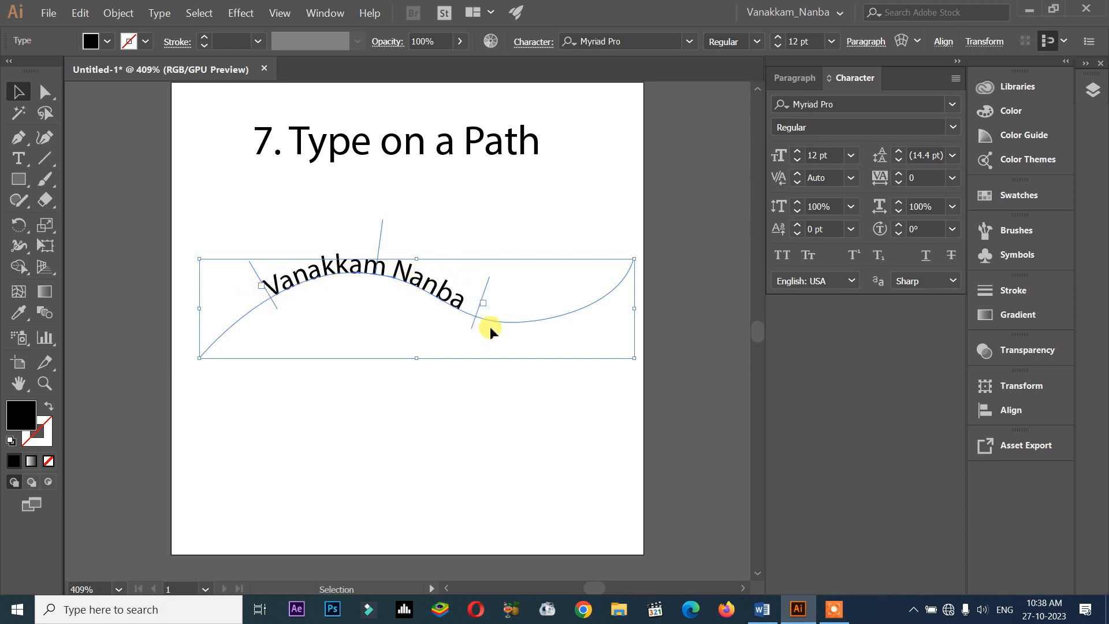
pyautogui.moveTo(465, 319)
pyautogui.mouseDown()
pyautogui.moveTo(453, 317)
pyautogui.moveTo(471, 319)
pyautogui.mouseUp()
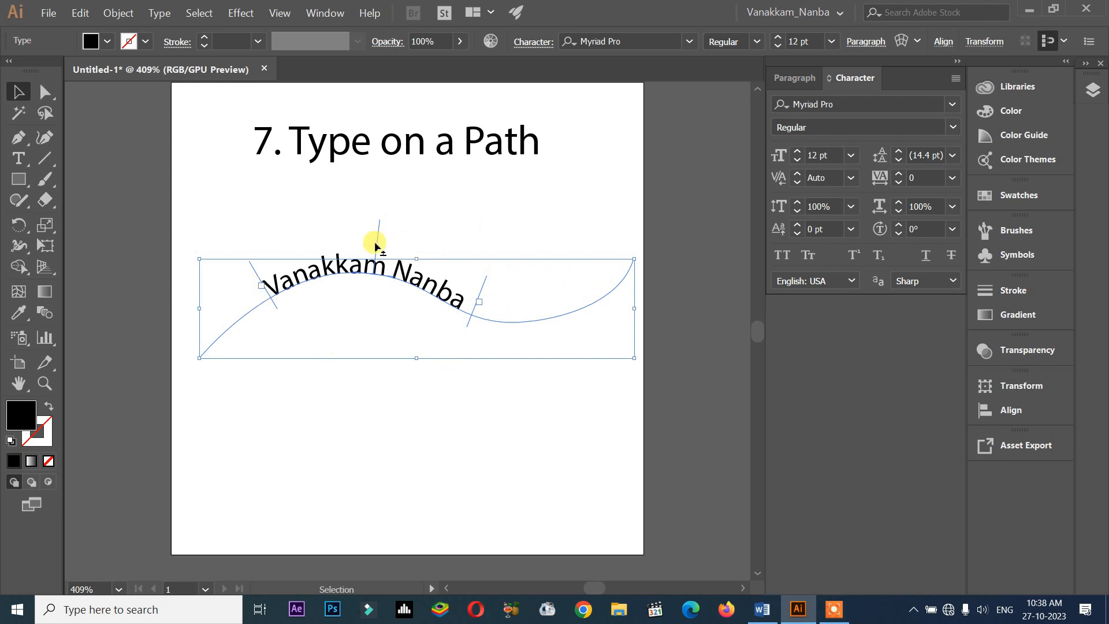
pyautogui.moveTo(398, 237); pyautogui.dragTo(443, 250)
pyautogui.click(456, 401)
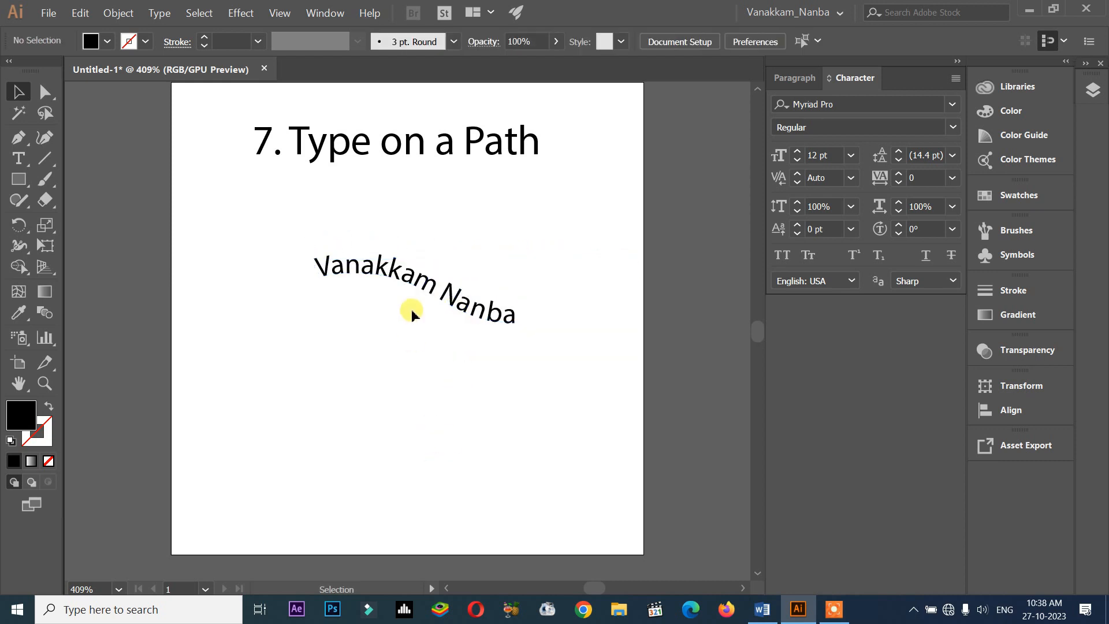
# Slide the path text back onto the curve's rising left part and pull in its end bracket so only "Vanakkam" fits.
pyautogui.click(420, 290)
pyautogui.moveTo(437, 263); pyautogui.dragTo(361, 257)
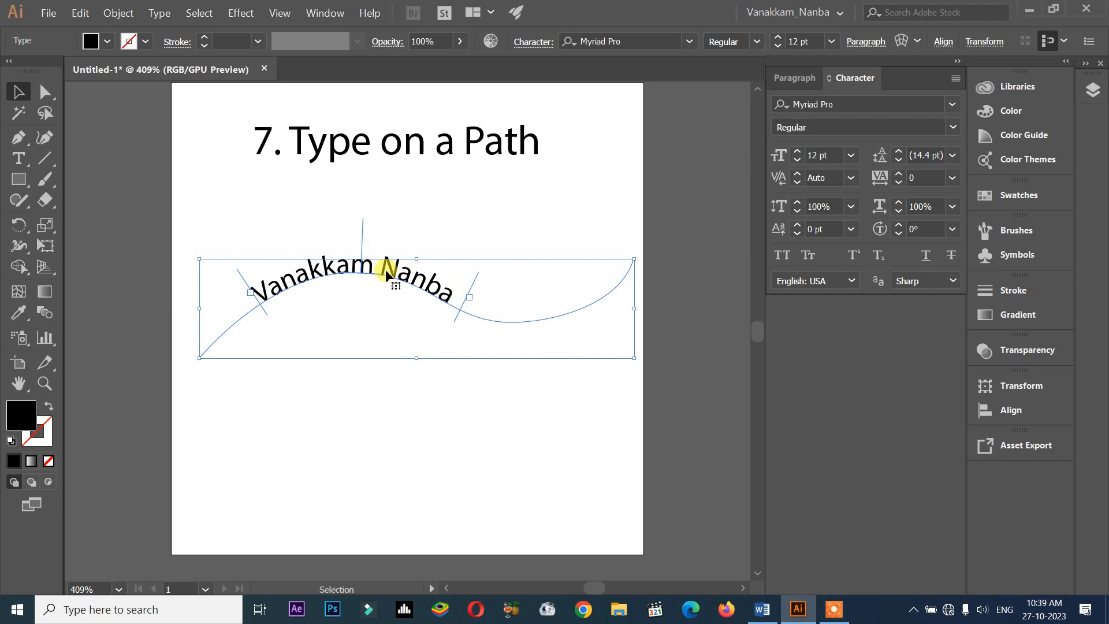
pyautogui.moveTo(457, 307)
pyautogui.mouseDown()
pyautogui.moveTo(425, 289)
pyautogui.moveTo(437, 289)
pyautogui.mouseUp()
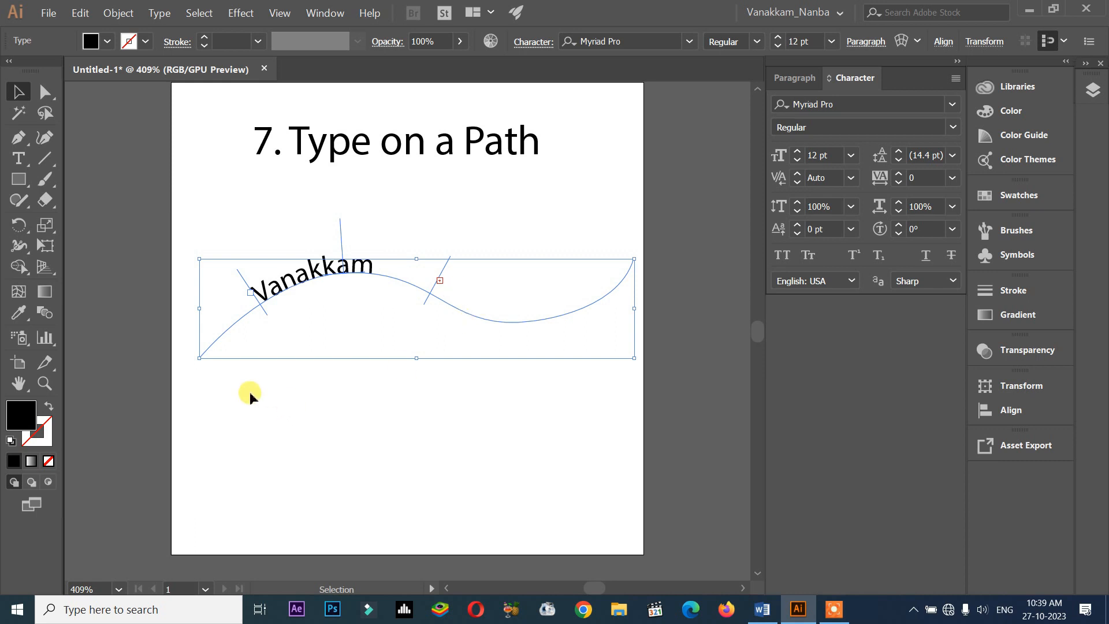
pyautogui.click(328, 345)
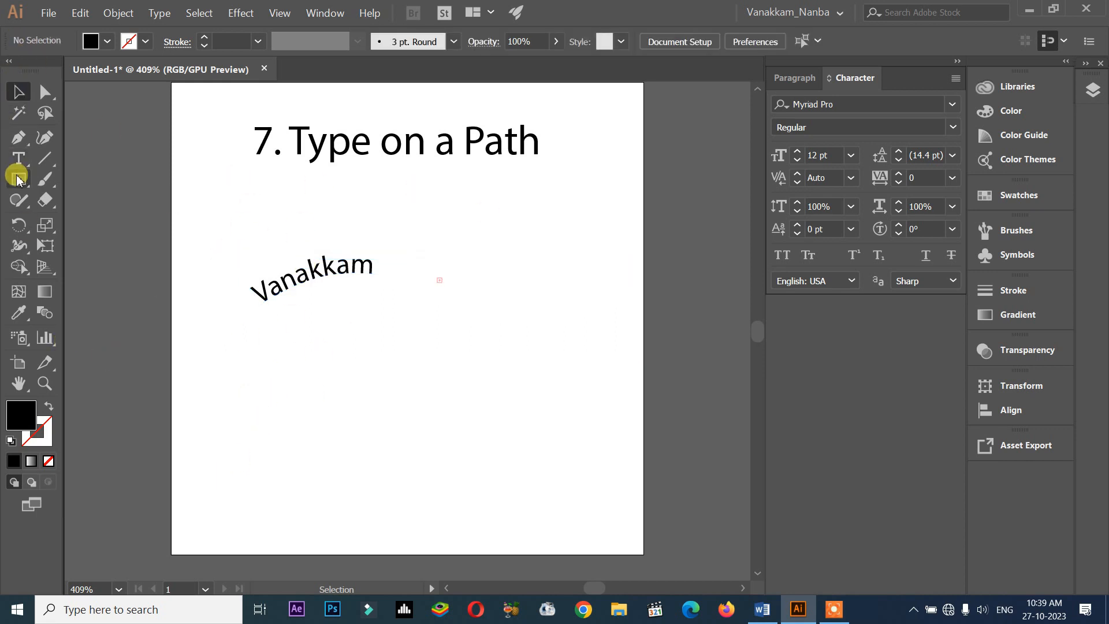
# Draw a second, shorter open arc below the path text with the Pen tool, with a black stroke and no fill.
pyautogui.click(22, 141)
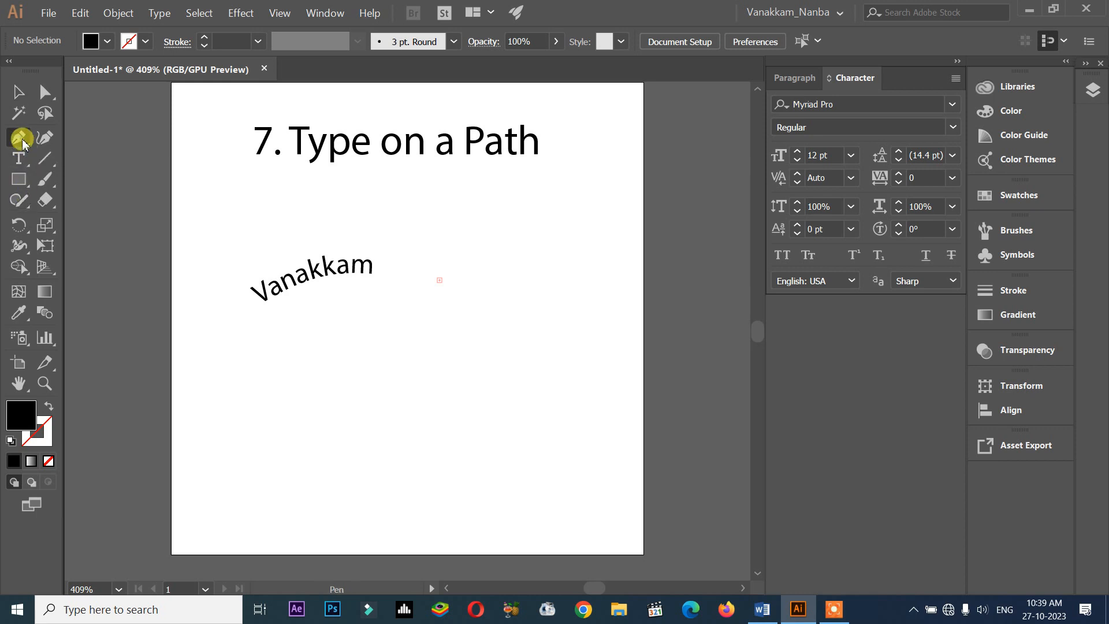
pyautogui.click(331, 323)
pyautogui.moveTo(500, 334); pyautogui.dragTo(570, 393)
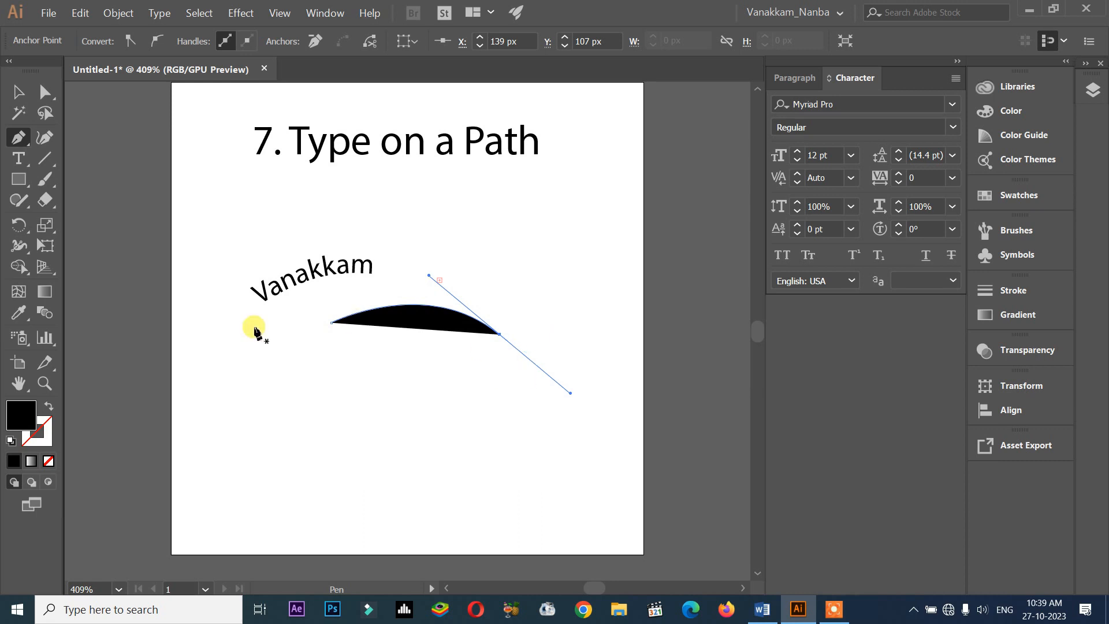
pyautogui.click(50, 406)
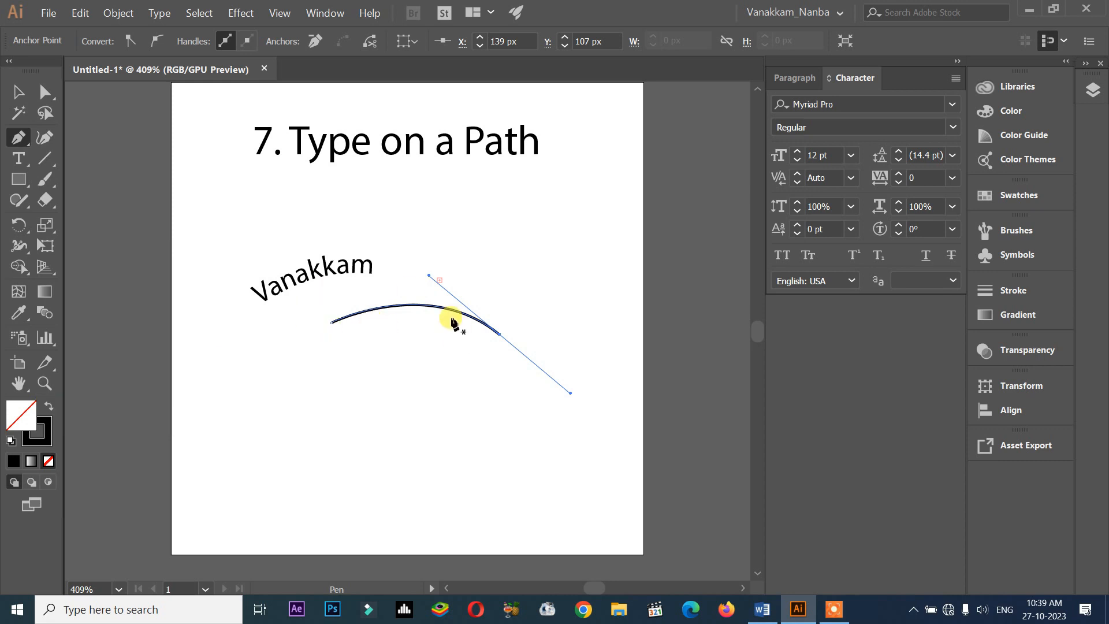
# Move the new arc slightly down and to the left, closer beneath "Vanakkam".
pyautogui.click(17, 93)
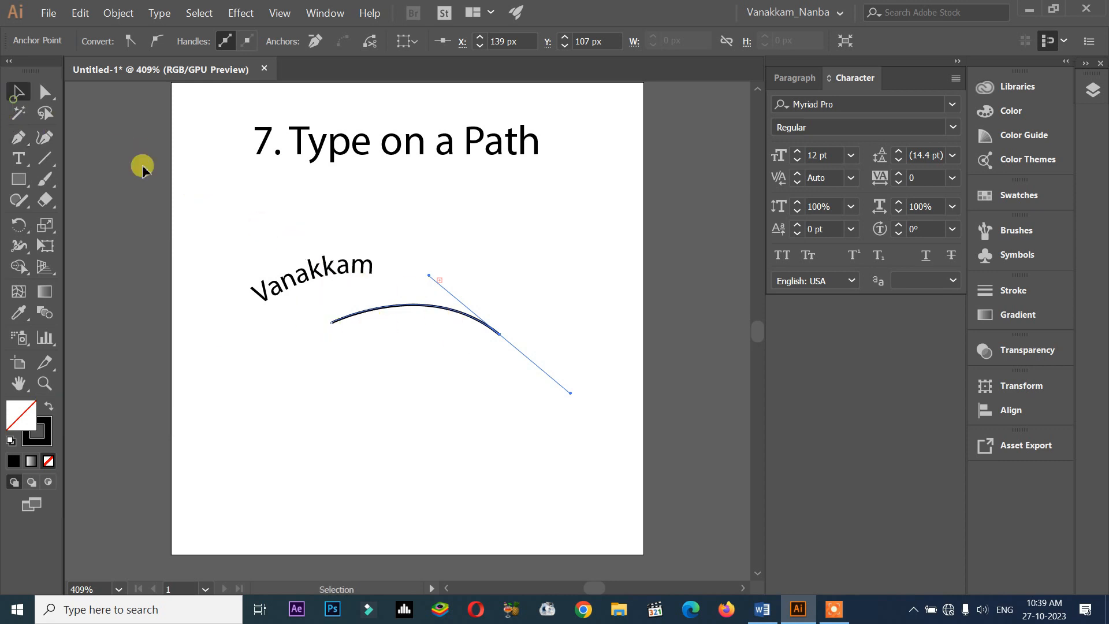
pyautogui.click(330, 257)
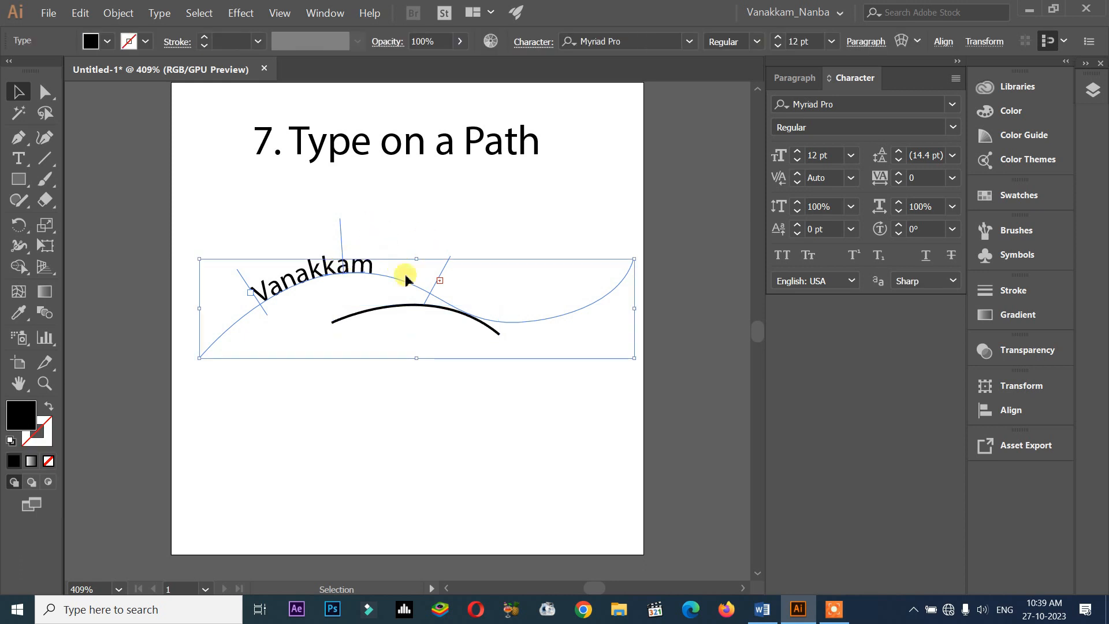
pyautogui.click(384, 309)
pyautogui.click(387, 307)
pyautogui.moveTo(388, 309); pyautogui.dragTo(365, 315)
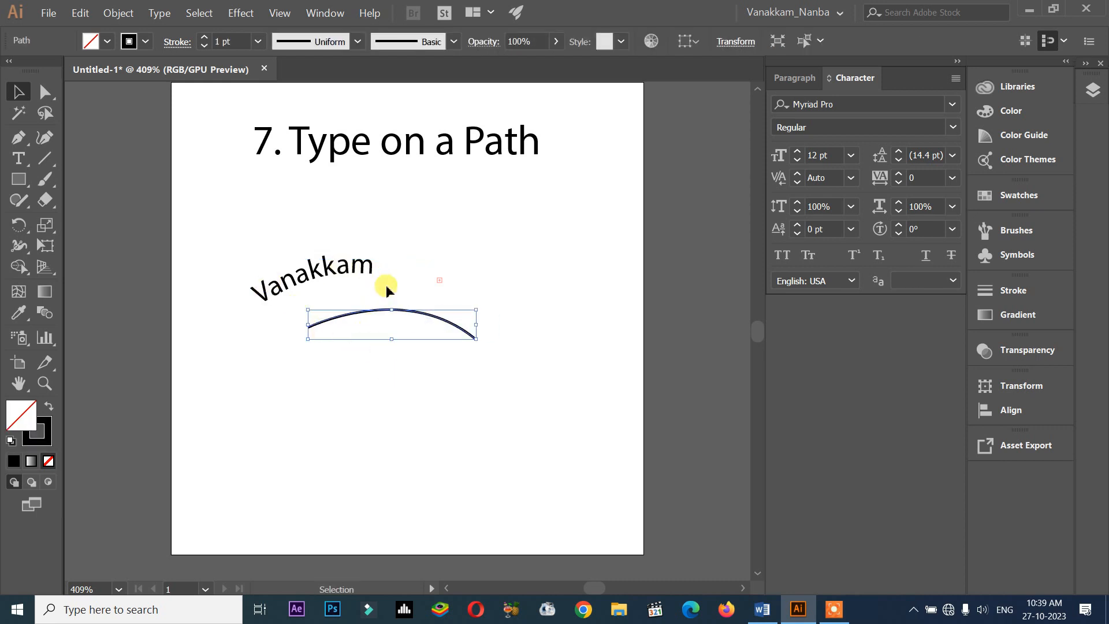
pyautogui.click(453, 362)
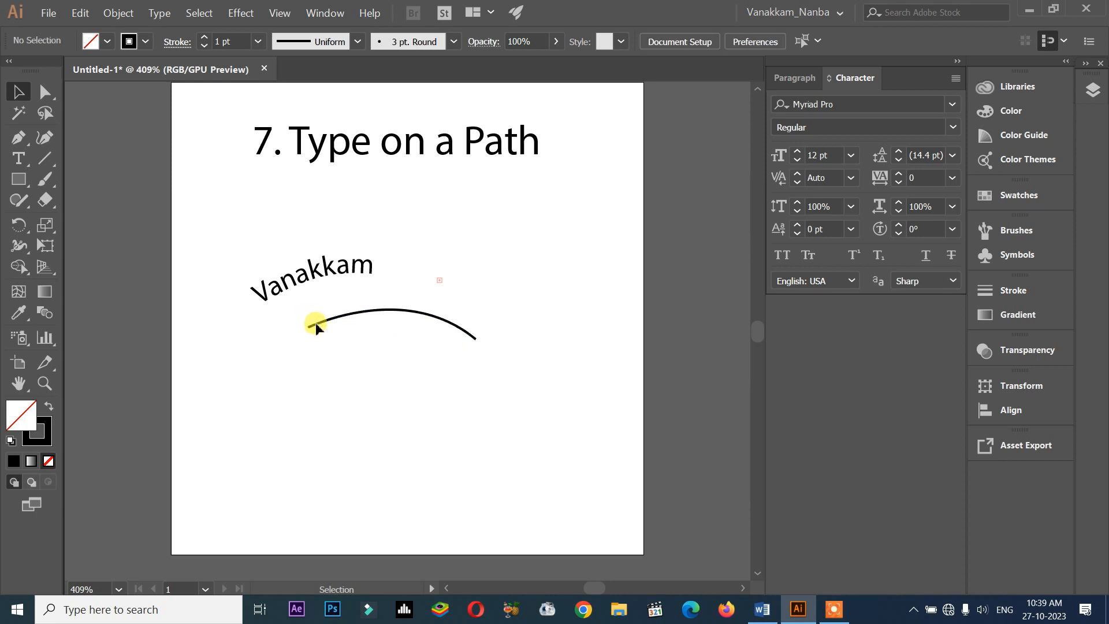
# Thread the overflowing text from the long curve onto the shorter arc so "Nanba" continues there.
pyautogui.click(363, 267)
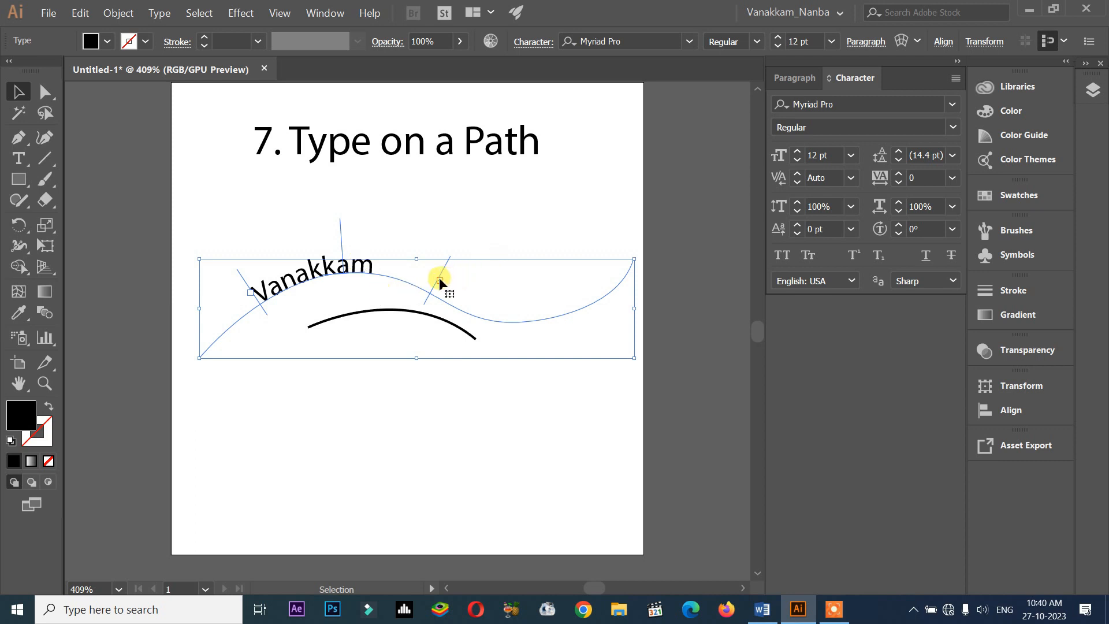
pyautogui.click(19, 157)
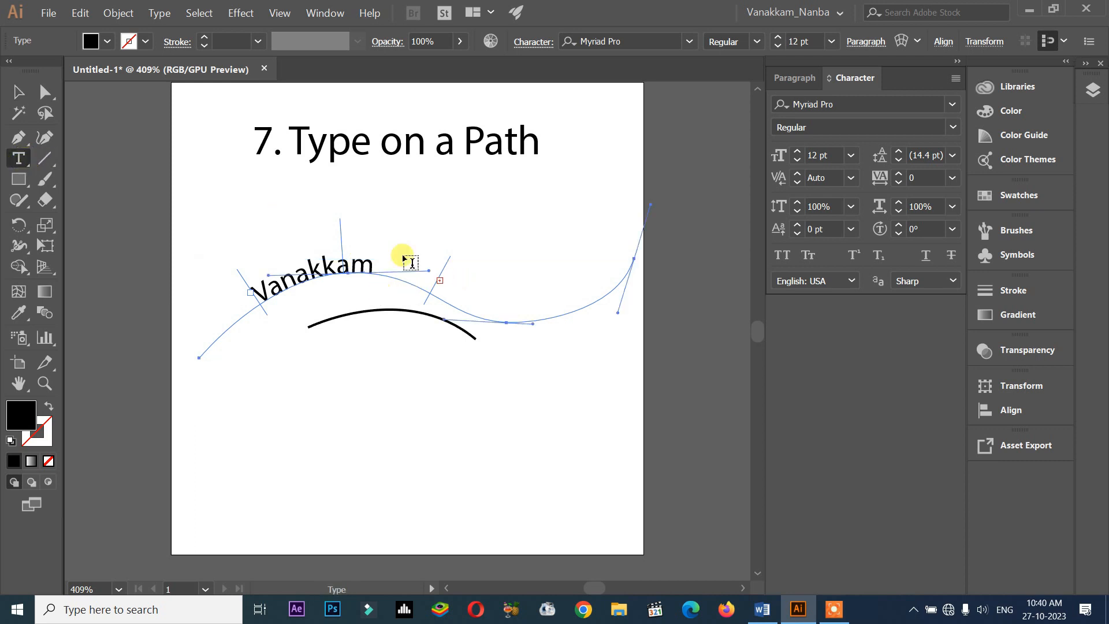
pyautogui.click(440, 280)
pyautogui.click(327, 334)
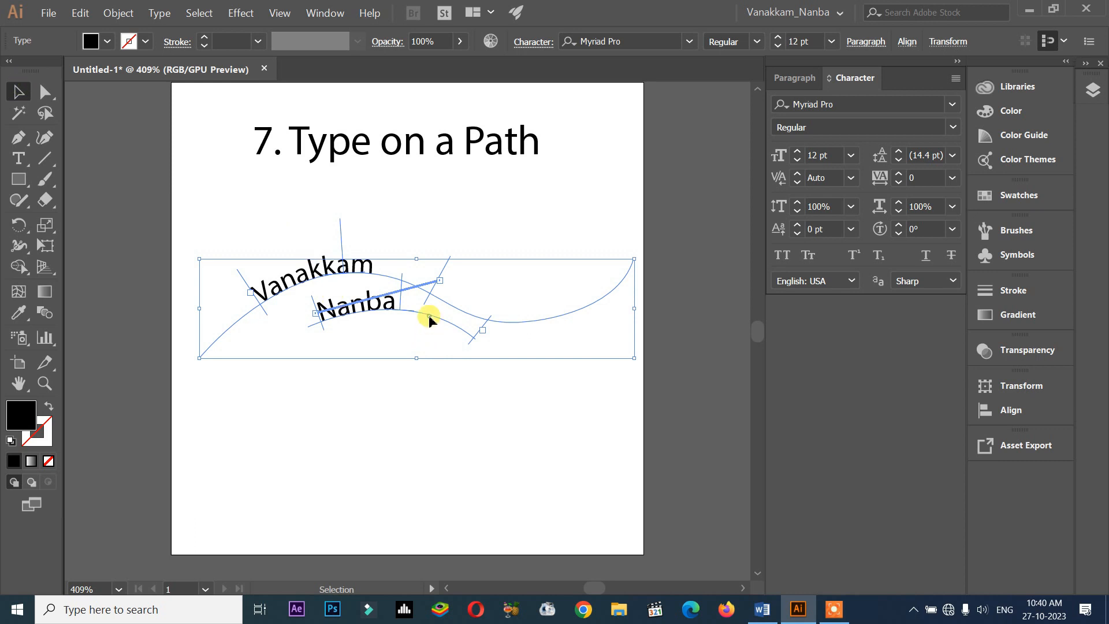
# Move the "Nanba" arc a little lower, and shift both linked path texts down the artboard.
pyautogui.moveTo(429, 318); pyautogui.dragTo(427, 353)
pyautogui.click(428, 356)
pyautogui.moveTo(428, 353); pyautogui.dragTo(423, 407)
pyautogui.keyDown('shift'); pyautogui.click(339, 319); pyautogui.keyUp('shift')
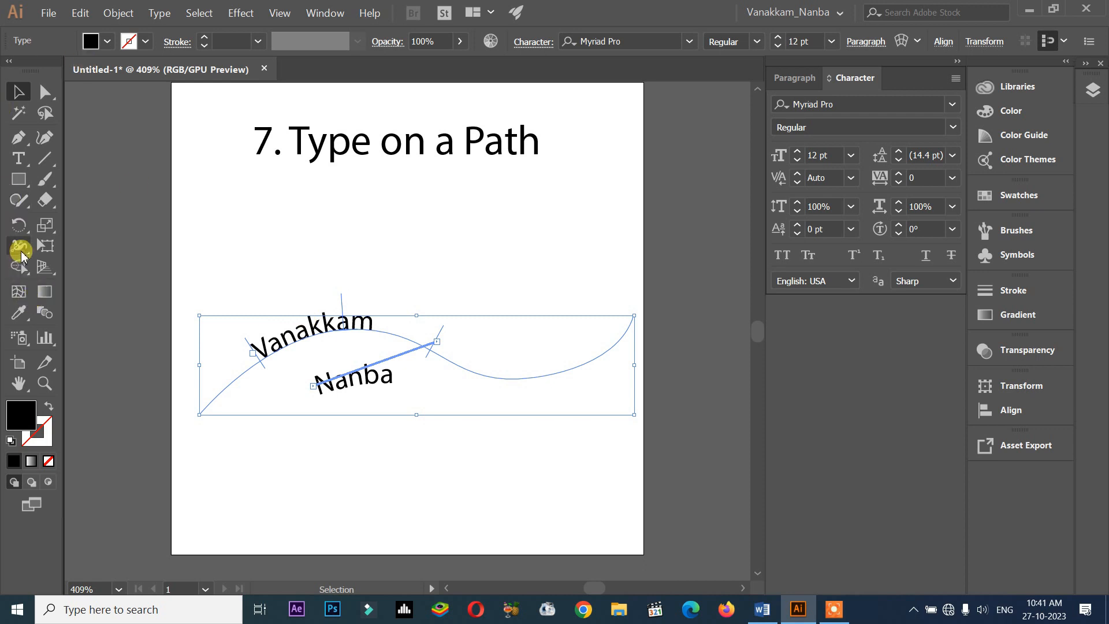
# Insert "123456" after "Vanakkam" in the threaded text and delete the extra digits back to "12".
pyautogui.click(18, 157)
pyautogui.click(350, 320)
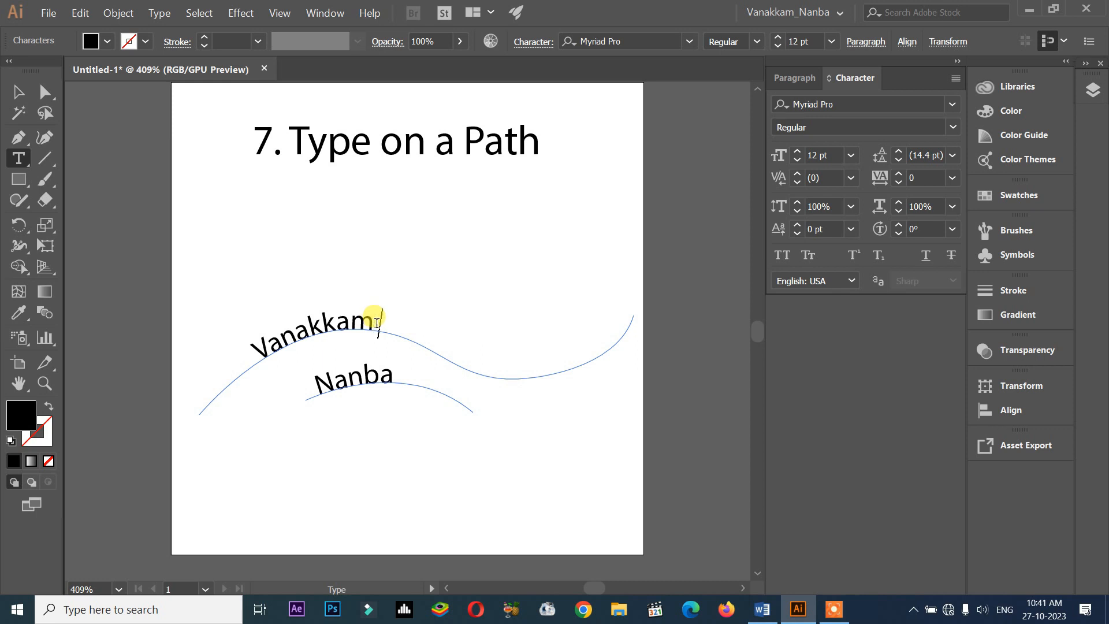
pyautogui.write('1234 ')
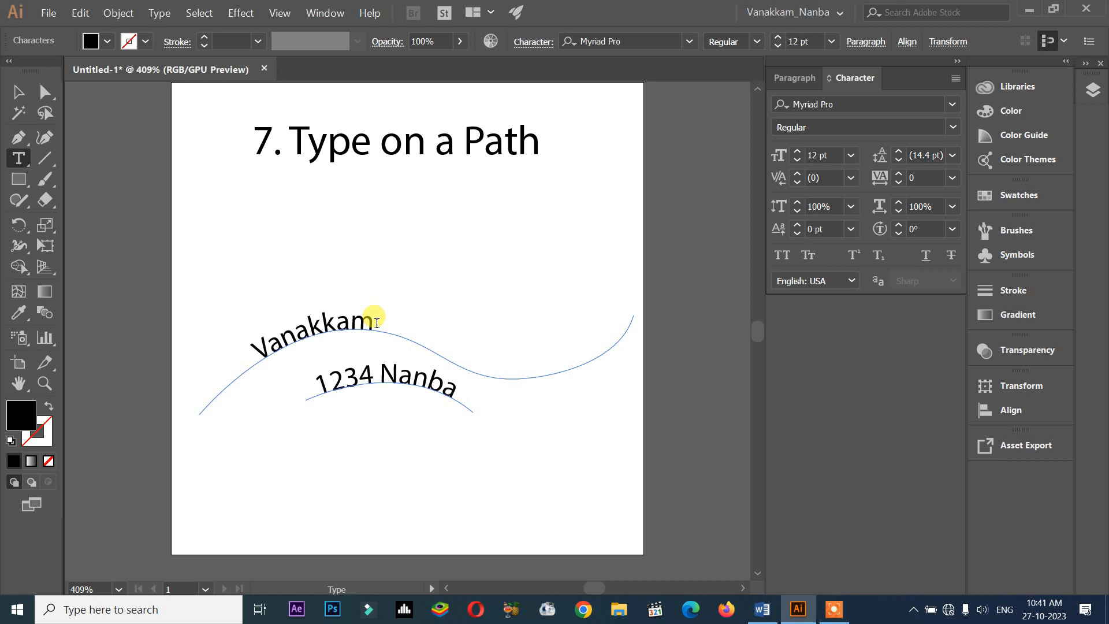
pyautogui.write('567')
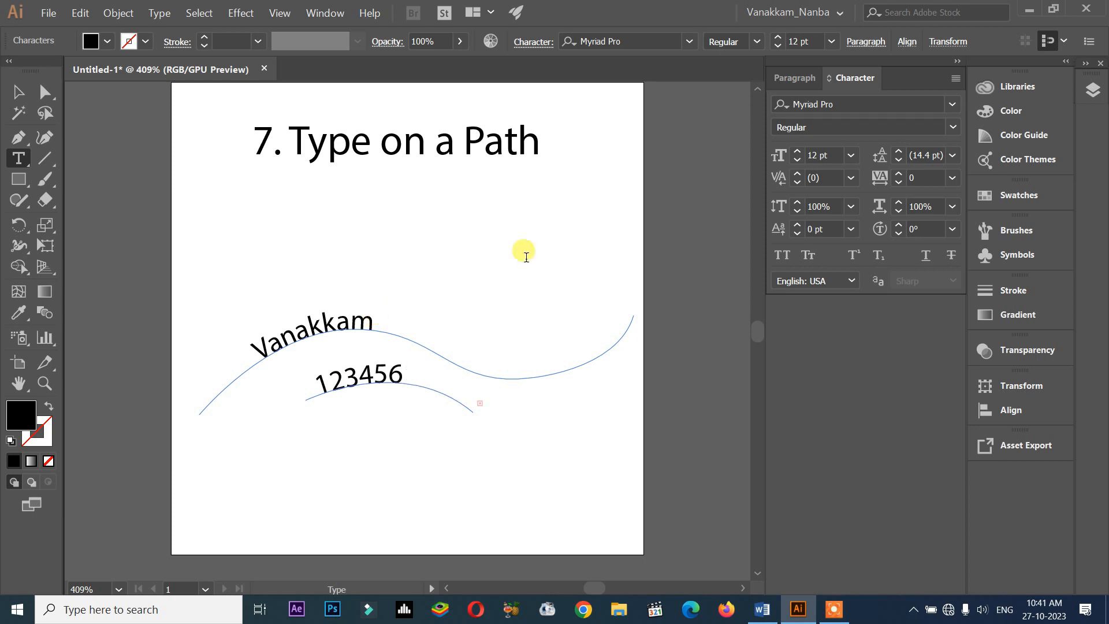
pyautogui.press('BackSpace')
pyautogui.press('BackSpace')
pyautogui.press('BackSpace')
pyautogui.press('BackSpace')
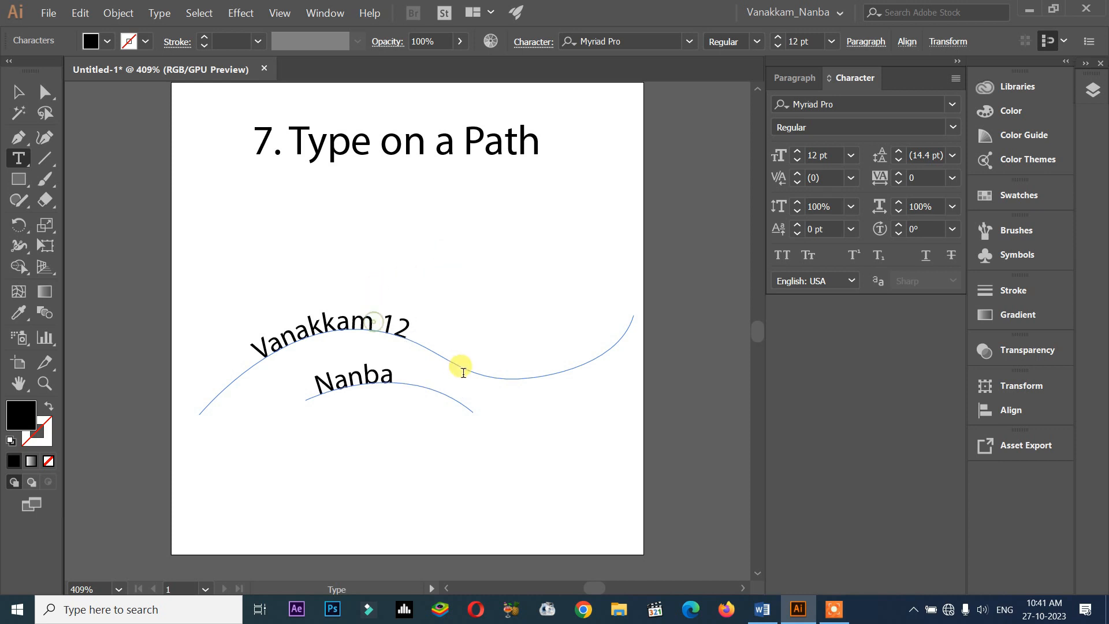
# Extend the upper curve's end bracket onto its rising right part so "Nanba" flows back onto that curve.
pyautogui.press('Escape')
pyautogui.click(411, 334)
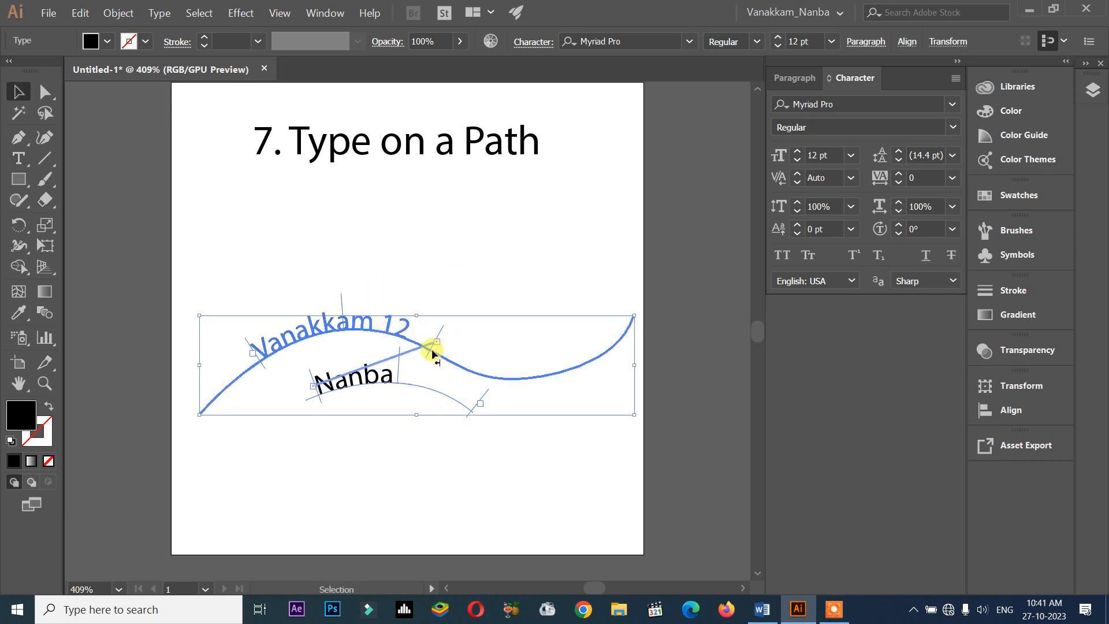
pyautogui.moveTo(428, 359); pyautogui.dragTo(581, 378)
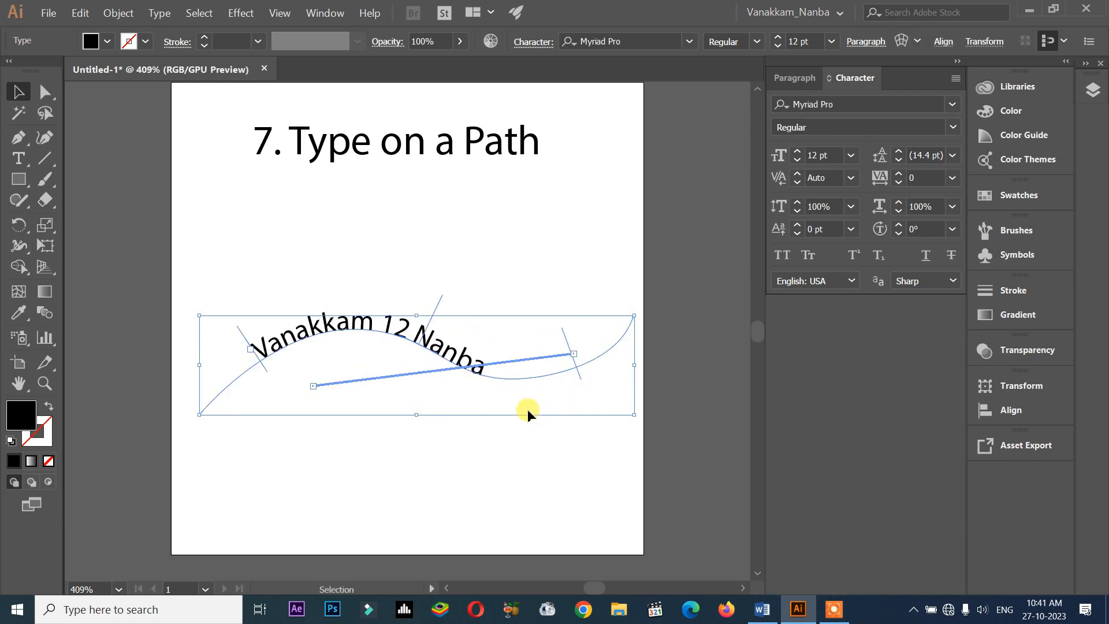
# Continue the number after "Vanakkam" to "123456789" so "Nanba" overflows onto the lower arc.
pyautogui.doubleClick(465, 366)
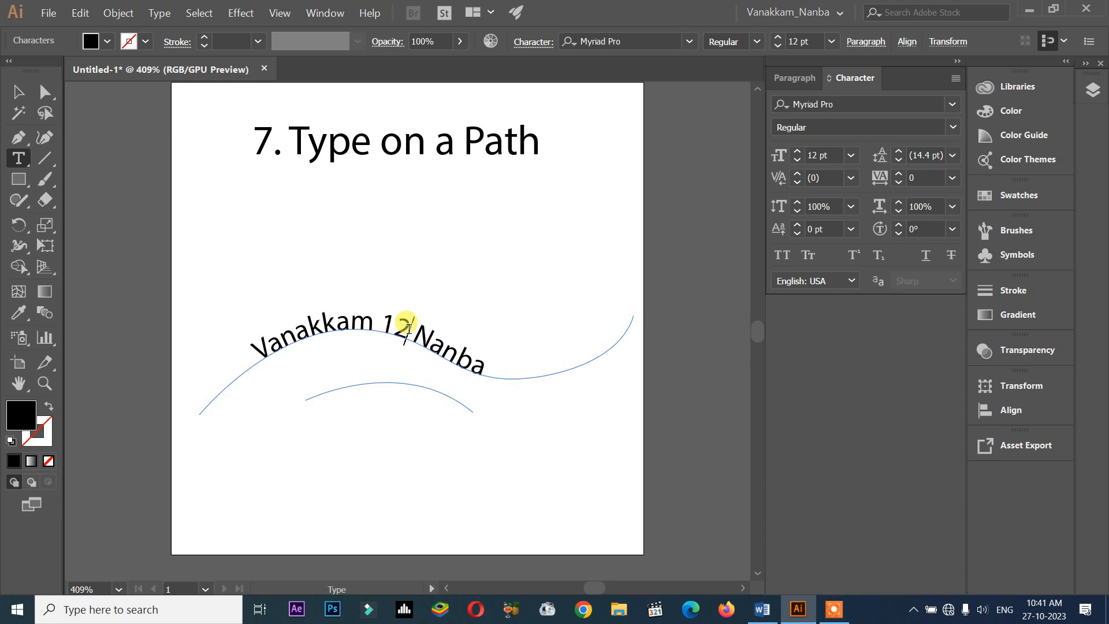
pyautogui.write('34')
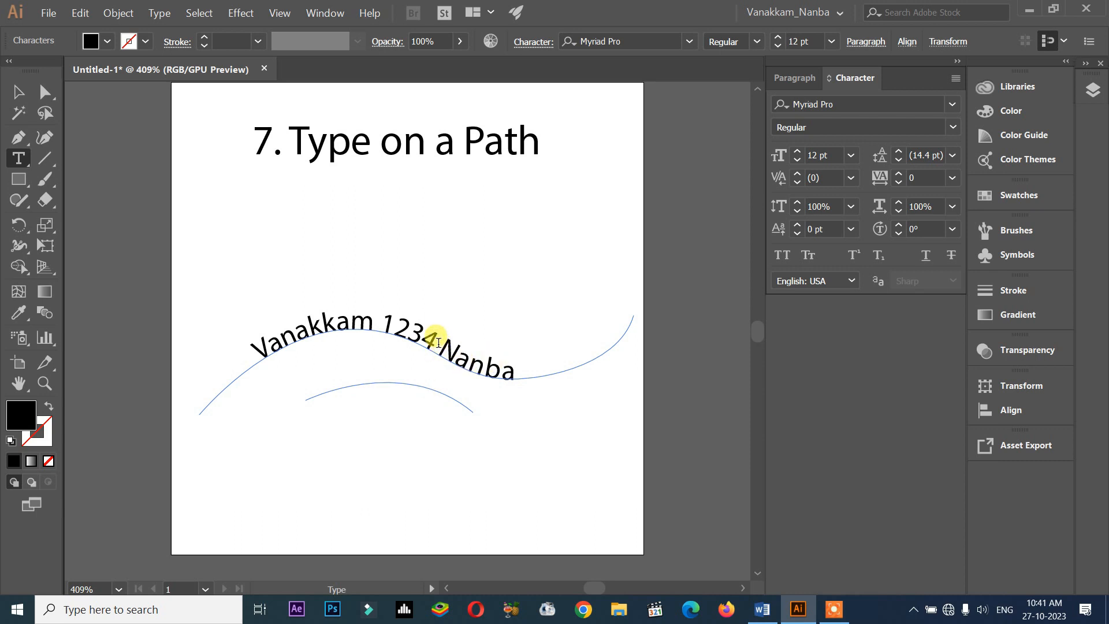
pyautogui.write('56')
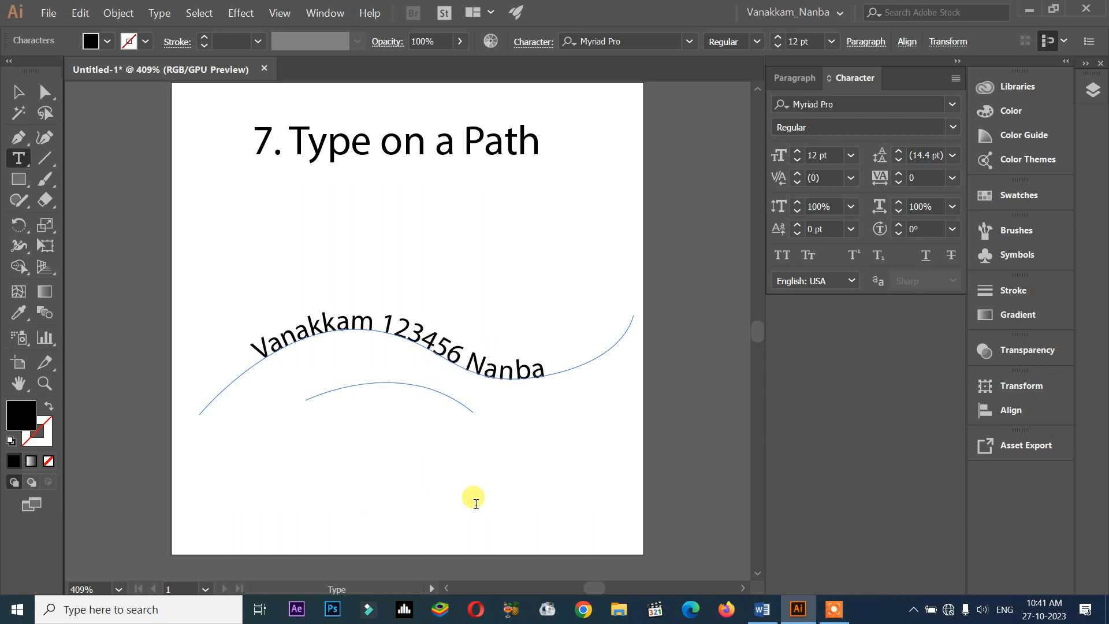
pyautogui.write('789')
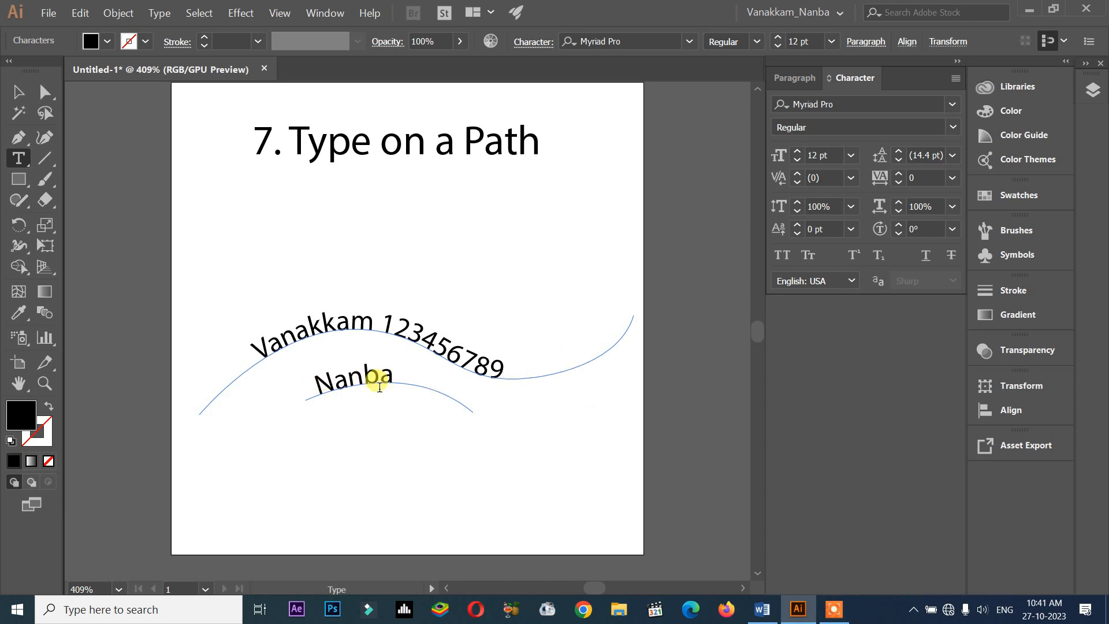
pyautogui.press('Escape')
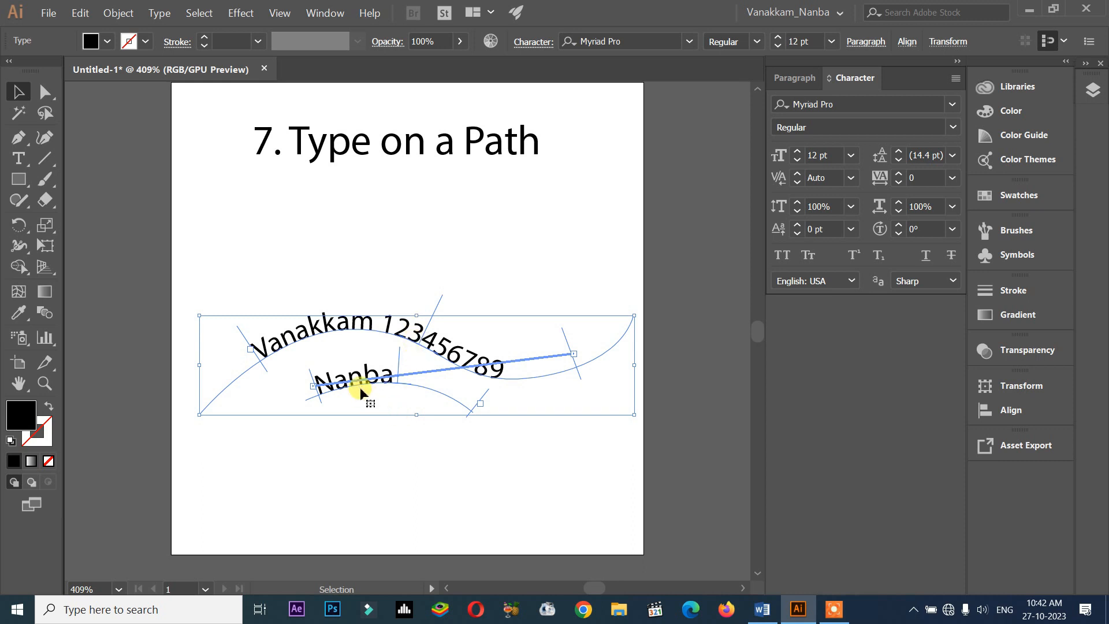
# Move both linked path texts up the artboard, closer to the title.
pyautogui.moveTo(355, 382); pyautogui.dragTo(355, 412)
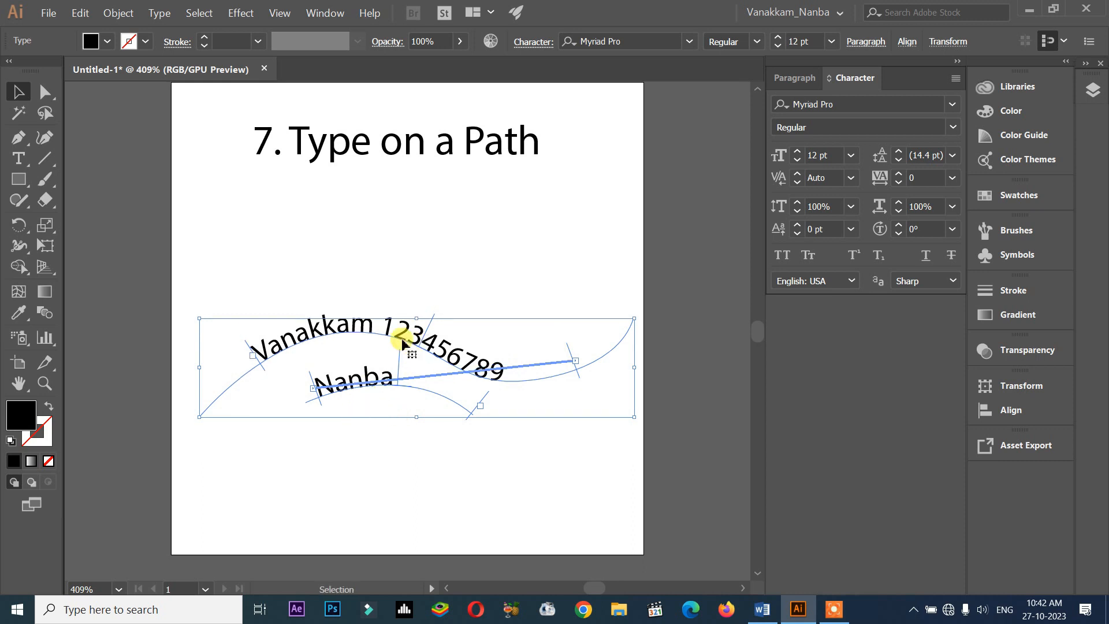
pyautogui.moveTo(404, 323); pyautogui.dragTo(404, 241)
pyautogui.click(415, 305)
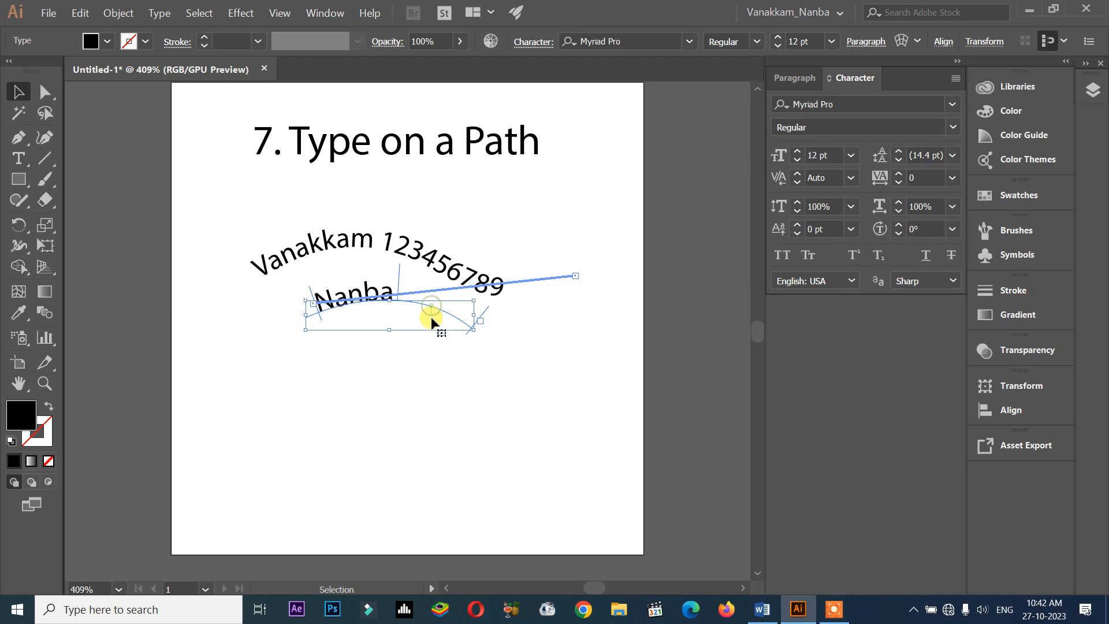
# Move the "Nanba" arc down away from the upper text and delete it.
pyautogui.keyDown('shift'); pyautogui.click(410, 270); pyautogui.keyUp('shift')
pyautogui.click(397, 300)
pyautogui.moveTo(404, 306); pyautogui.dragTo(403, 364)
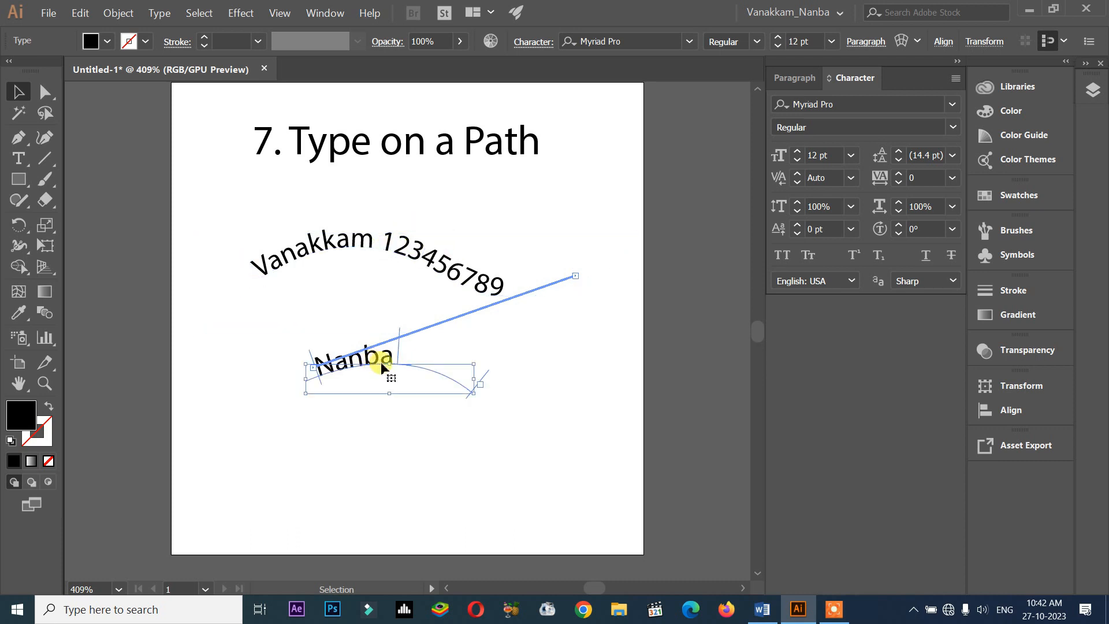
pyautogui.press('Delete')
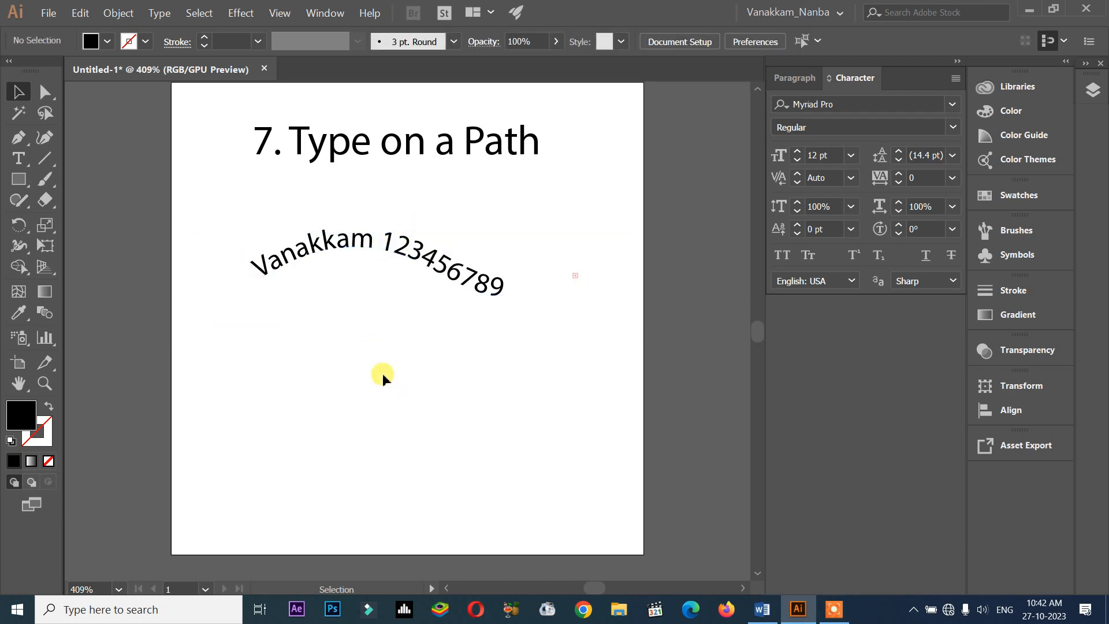
# Delete "123456789" from the remaining path text so it reads "Vanakkam Nanba" on the single curve.
pyautogui.click(484, 283)
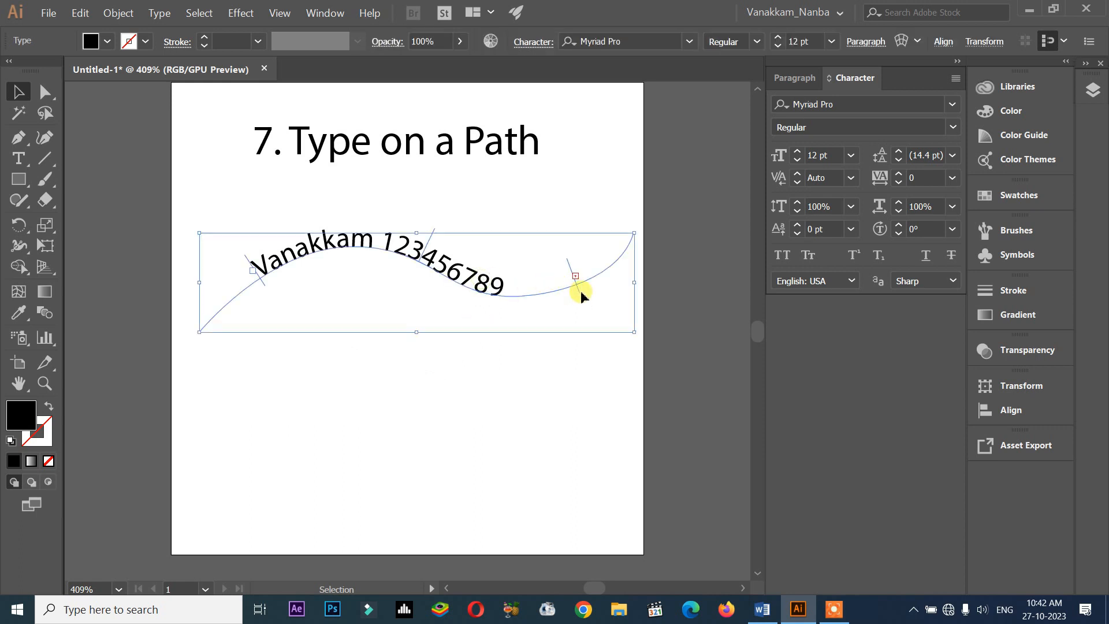
pyautogui.doubleClick(455, 279)
pyautogui.tripleClick(434, 267)
pyautogui.click(434, 267)
pyautogui.press('BackSpace')
pyautogui.press('BackSpace')
pyautogui.click(451, 269)
pyautogui.press('BackSpace')
pyautogui.press('BackSpace')
pyautogui.click(452, 269)
pyautogui.press('BackSpace')
pyautogui.press('BackSpace')
pyautogui.press('BackSpace')
pyautogui.press('BackSpace')
pyautogui.press('BackSpace')
pyautogui.press('BackSpace')
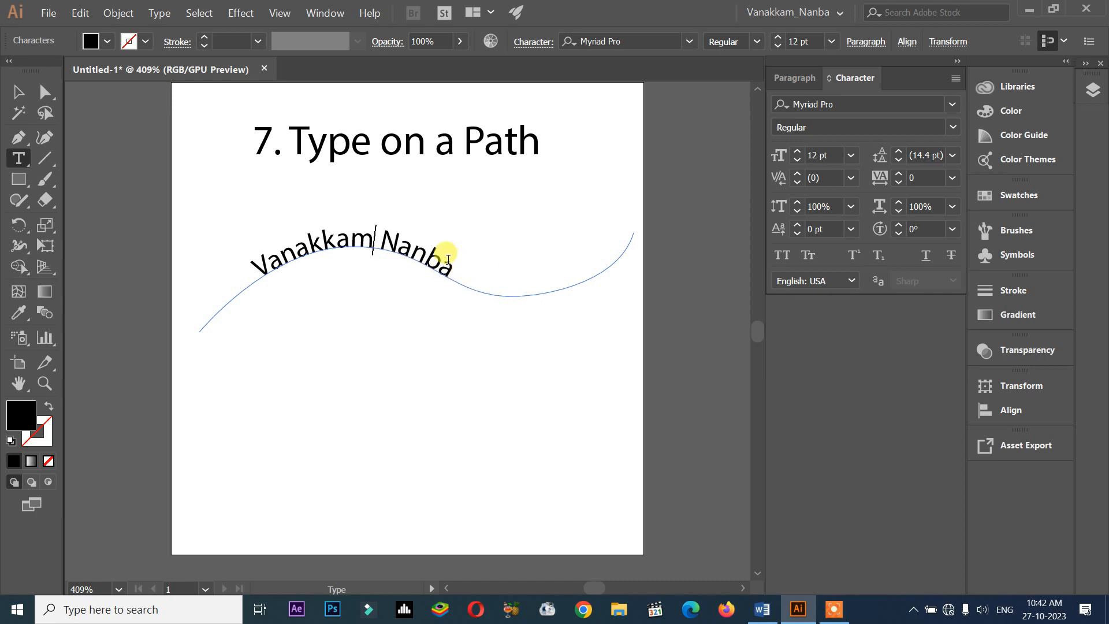
pyautogui.press('Escape')
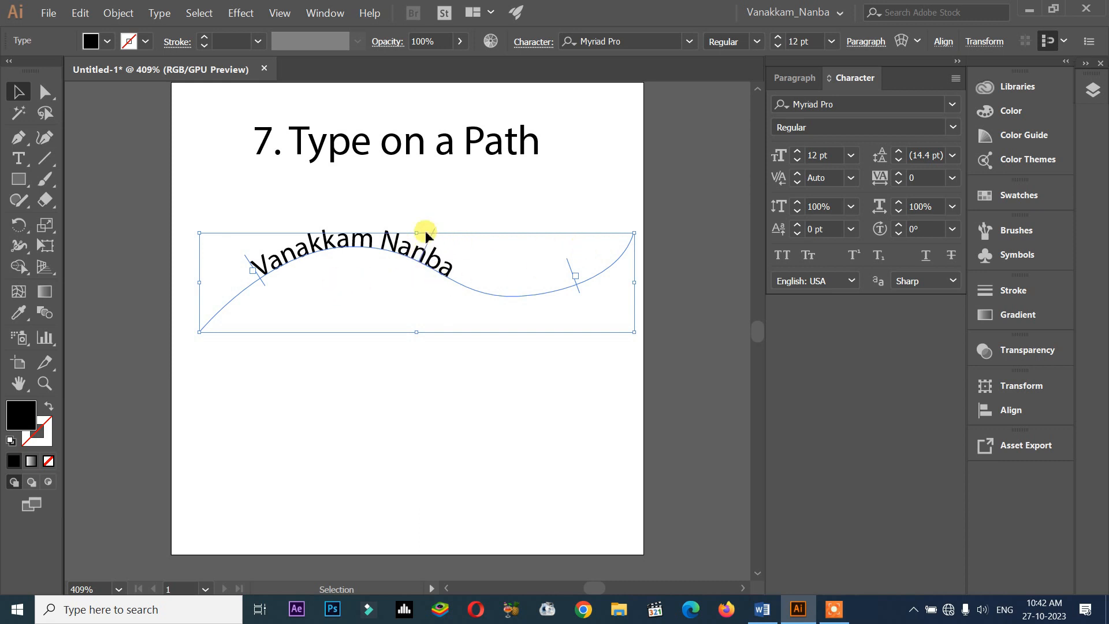
# Flip "Vanakkam Nanba" beneath the curve and back on top with its middle bracket, and undo the stray rotation of the text path.
pyautogui.moveTo(432, 238); pyautogui.dragTo(453, 248)
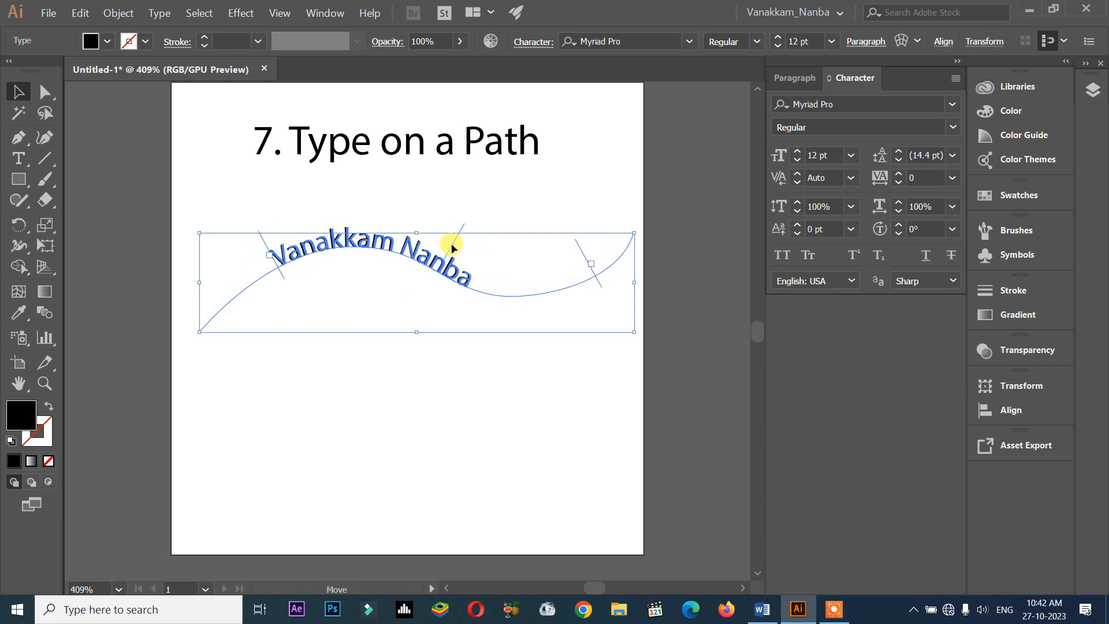
pyautogui.moveTo(450, 247); pyautogui.dragTo(383, 288)
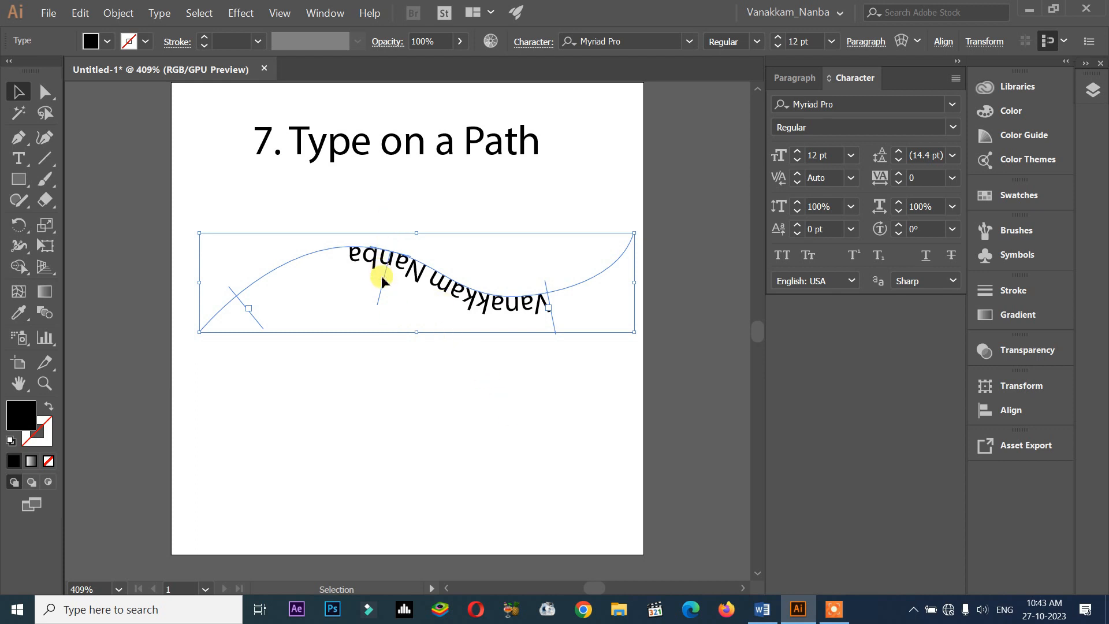
pyautogui.moveTo(384, 289); pyautogui.dragTo(359, 240)
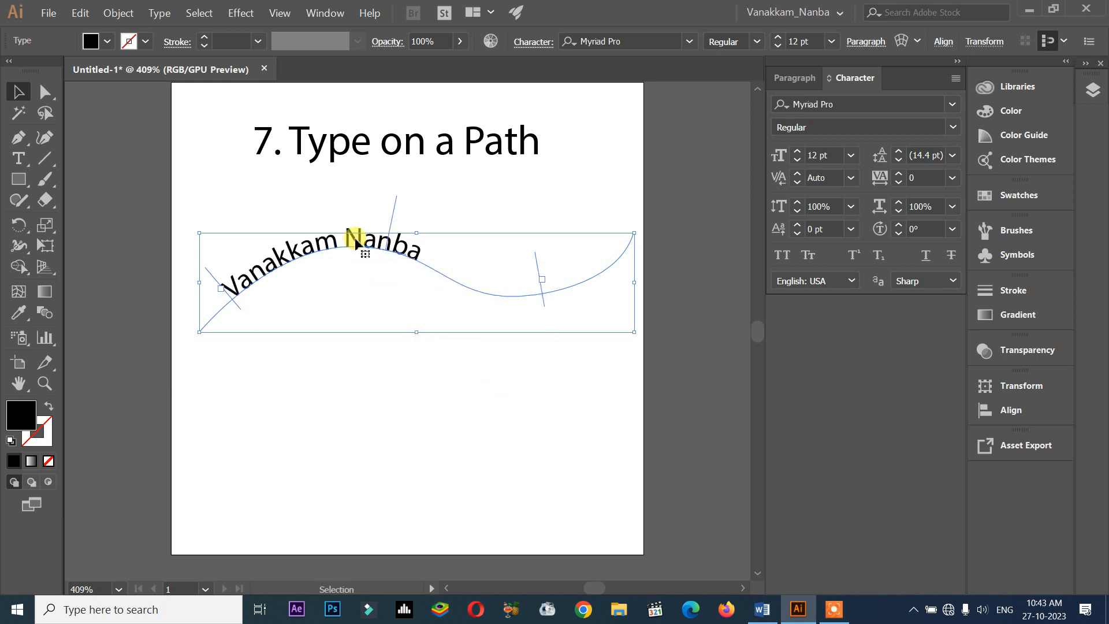
pyautogui.moveTo(416, 335); pyautogui.dragTo(425, 268)
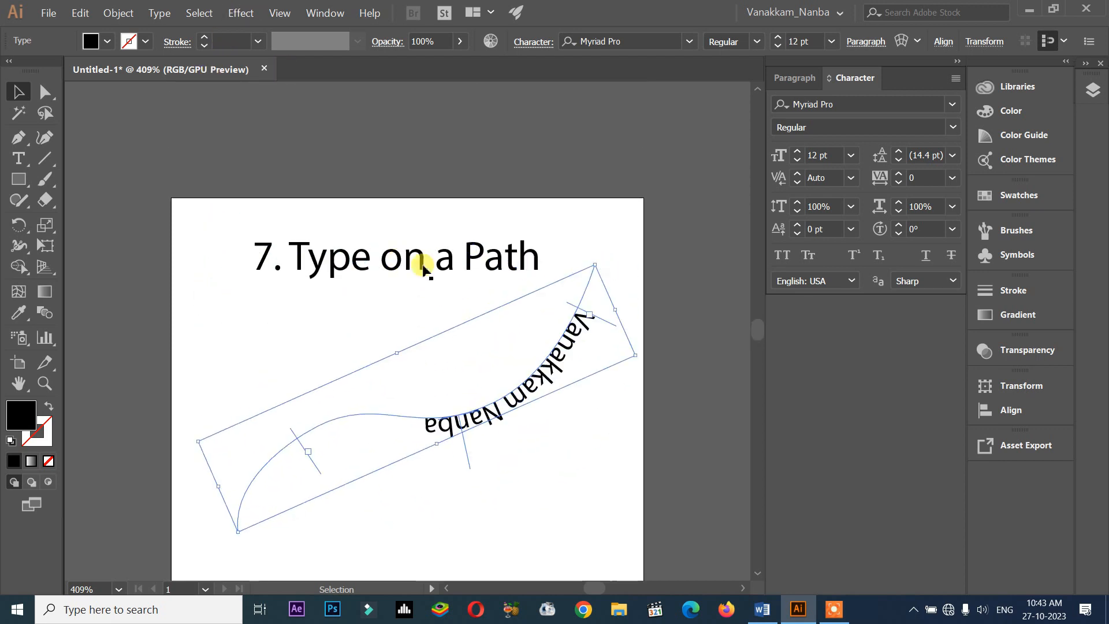
pyautogui.hotkey('ctrl', 'z')
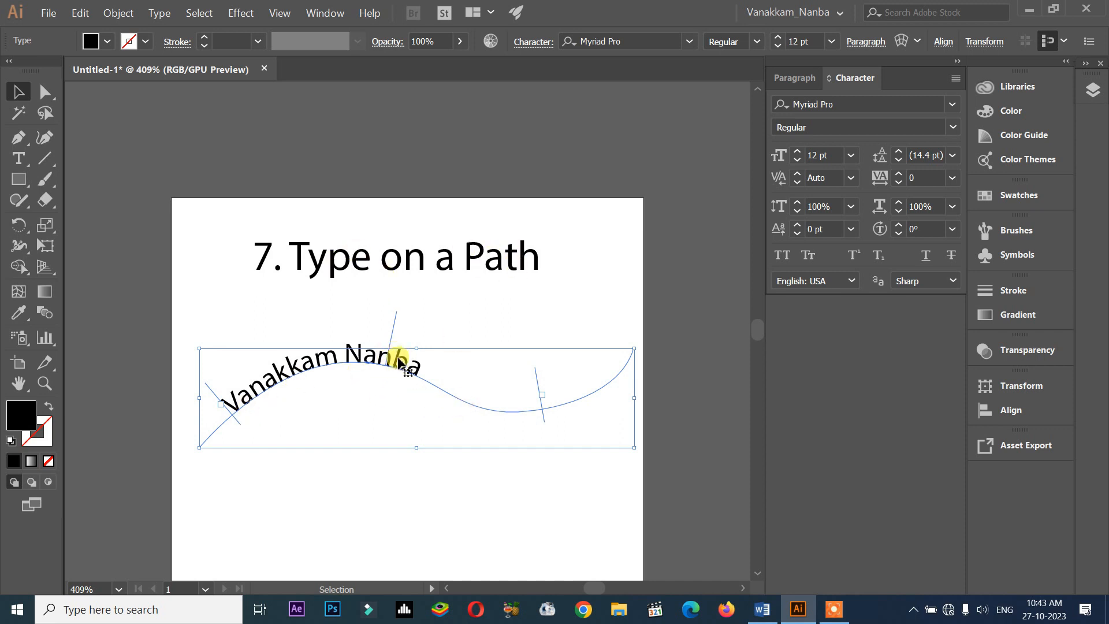
# Flip the path text under the curve once more and return it on top, slid slightly further along the path.
pyautogui.moveTo(394, 334); pyautogui.dragTo(383, 404)
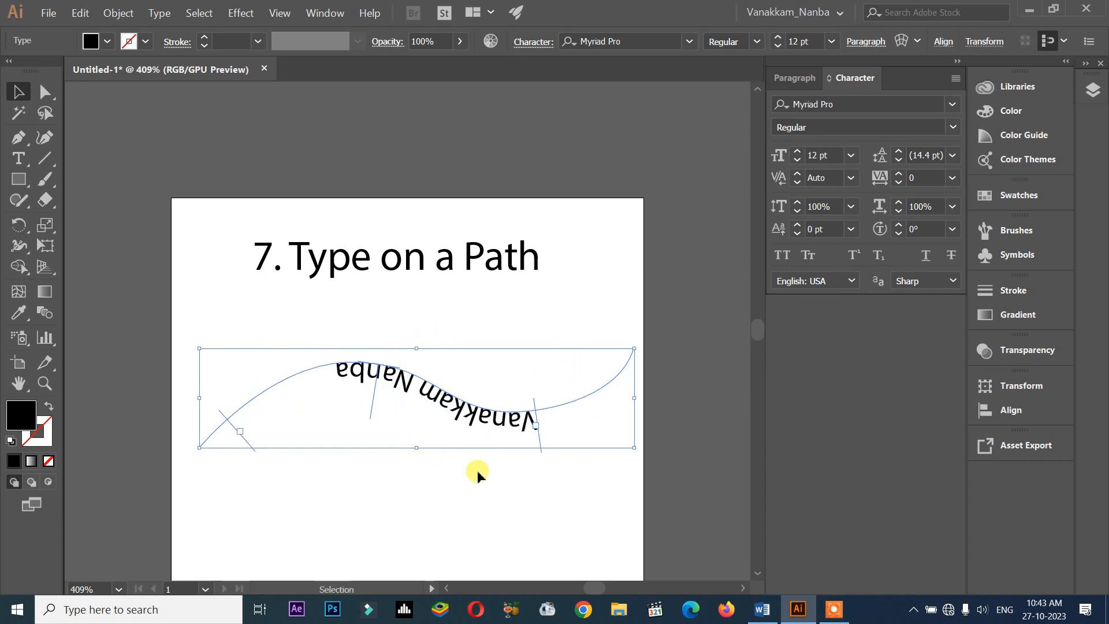
pyautogui.moveTo(374, 401); pyautogui.dragTo(441, 358)
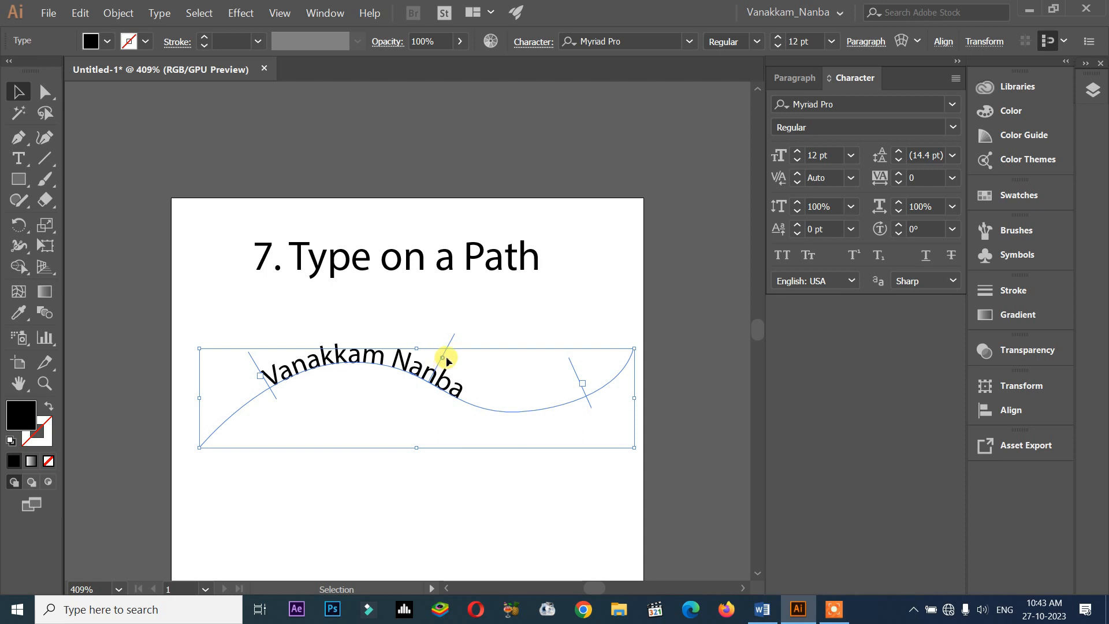
pyautogui.moveTo(446, 361); pyautogui.dragTo(450, 362)
pyautogui.click(460, 463)
pyautogui.click(304, 363)
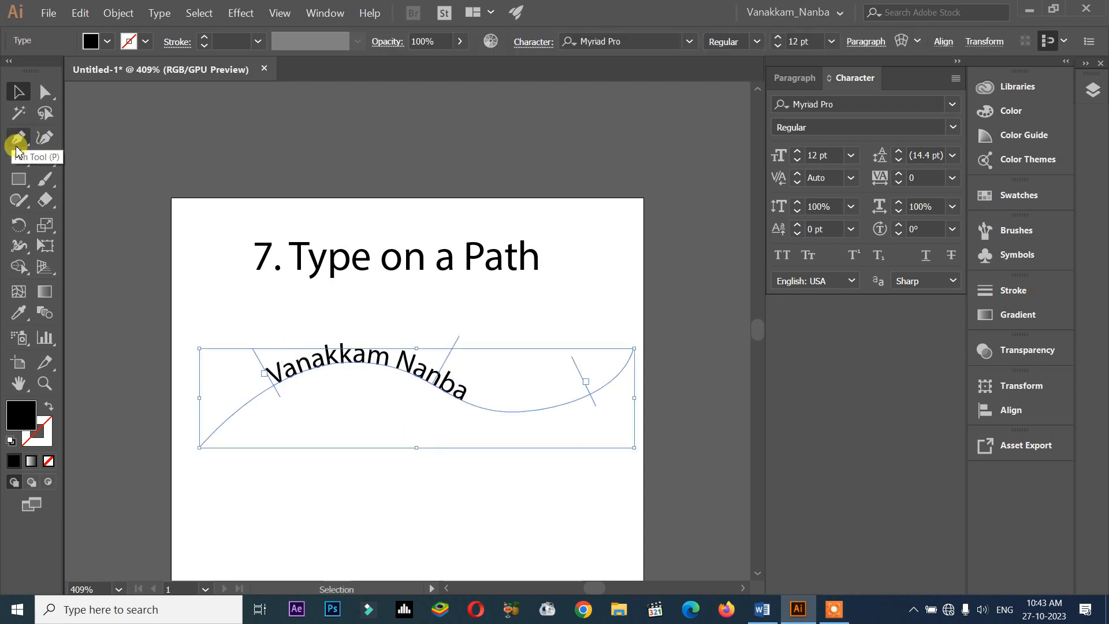
# Reshape the curve's lower bend by levelling the direction handle of its anchor point, and shift the text path slightly to the right.
pyautogui.click(51, 89)
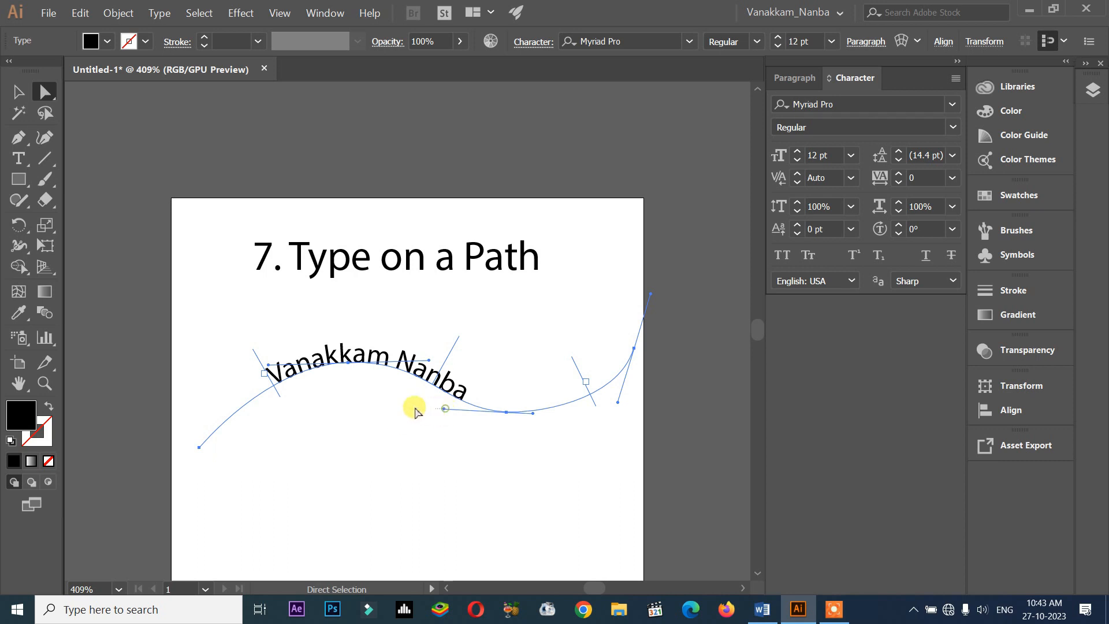
pyautogui.moveTo(444, 412); pyautogui.dragTo(377, 408)
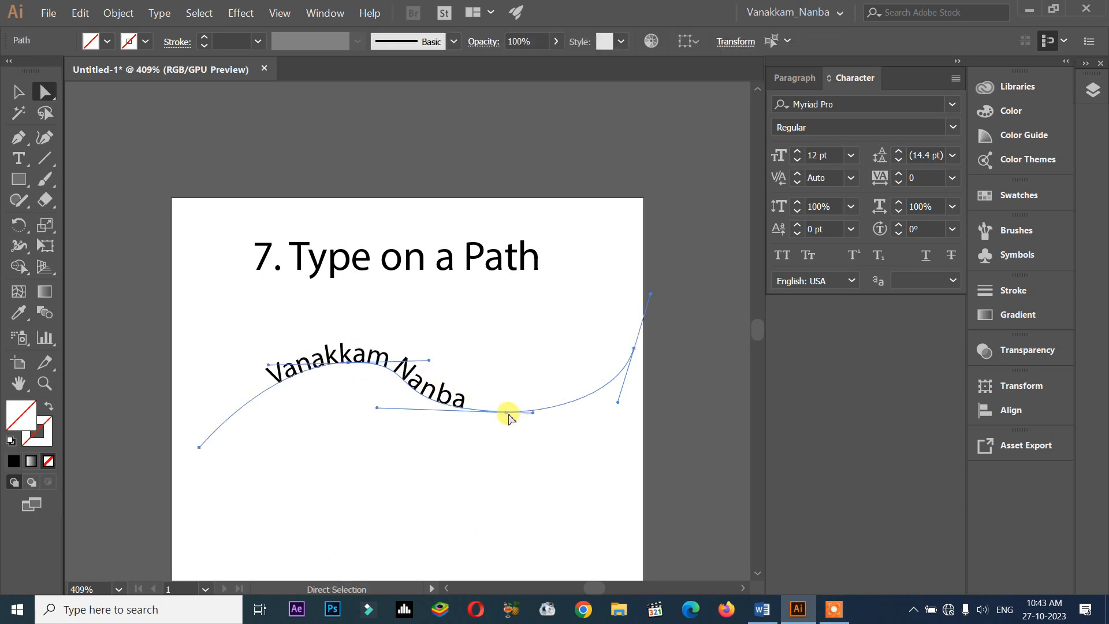
pyautogui.moveTo(507, 412); pyautogui.dragTo(524, 402)
pyautogui.moveTo(393, 400); pyautogui.dragTo(412, 418)
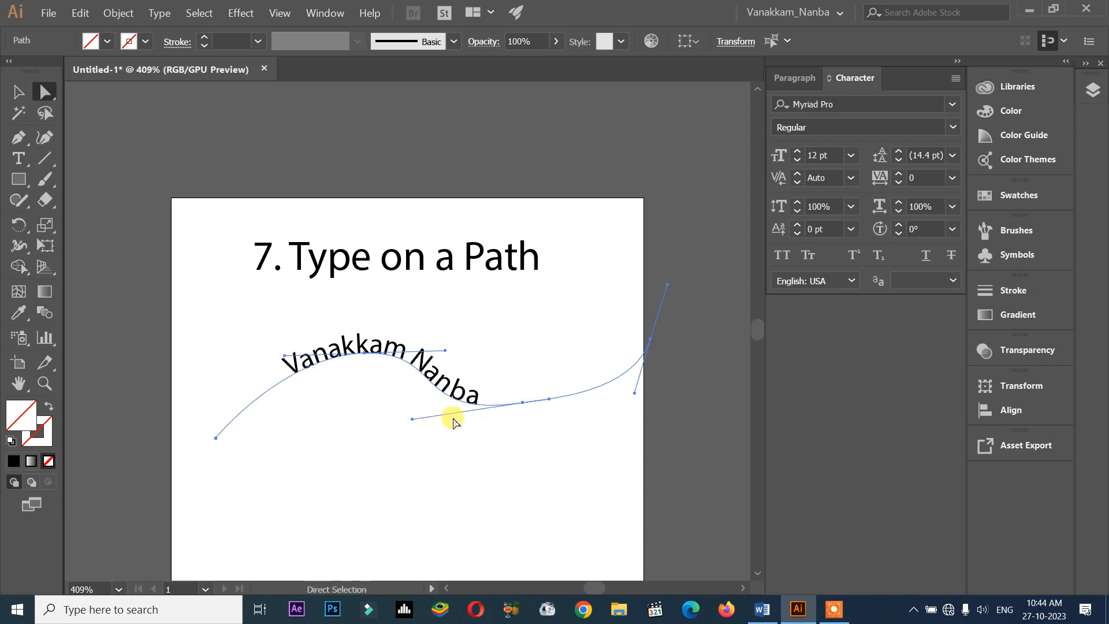
pyautogui.click(523, 403)
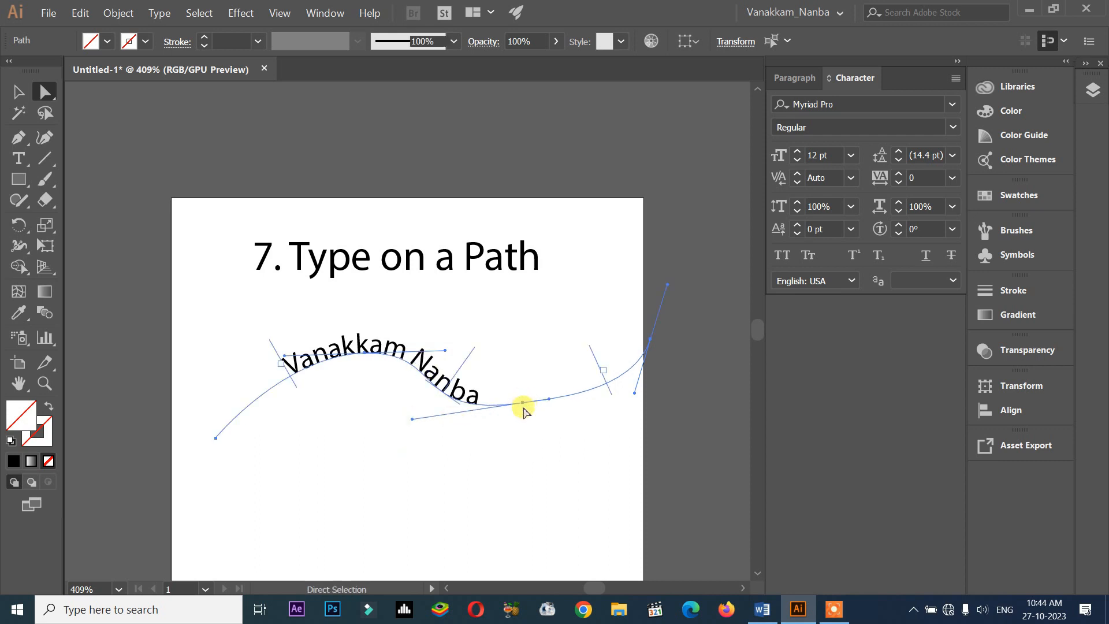
pyautogui.moveTo(523, 403); pyautogui.dragTo(523, 410)
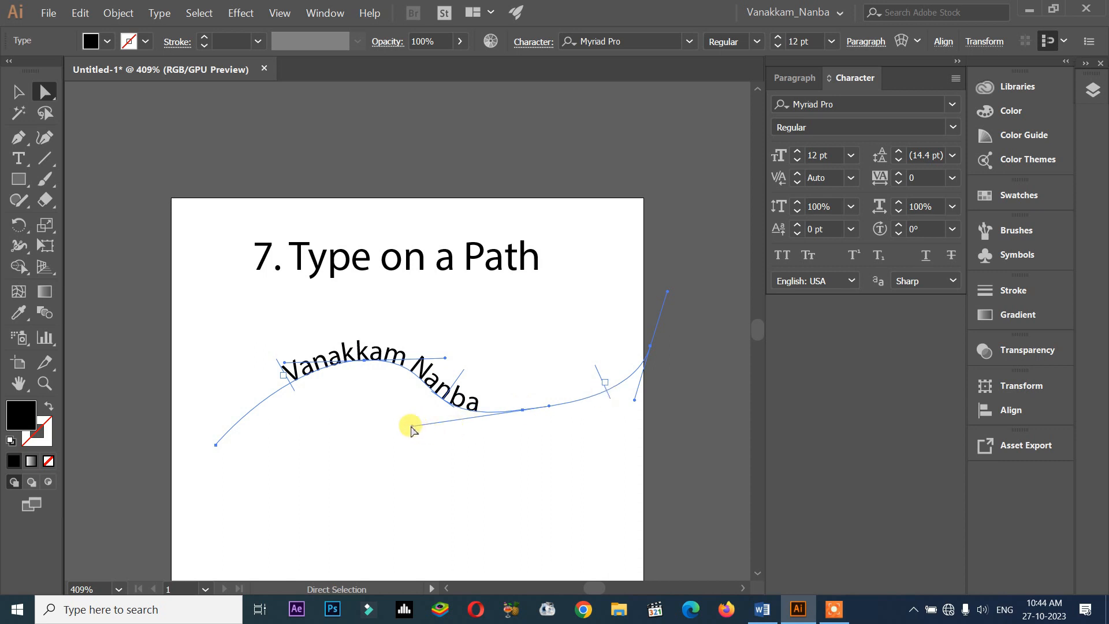
pyautogui.moveTo(411, 429); pyautogui.dragTo(429, 410)
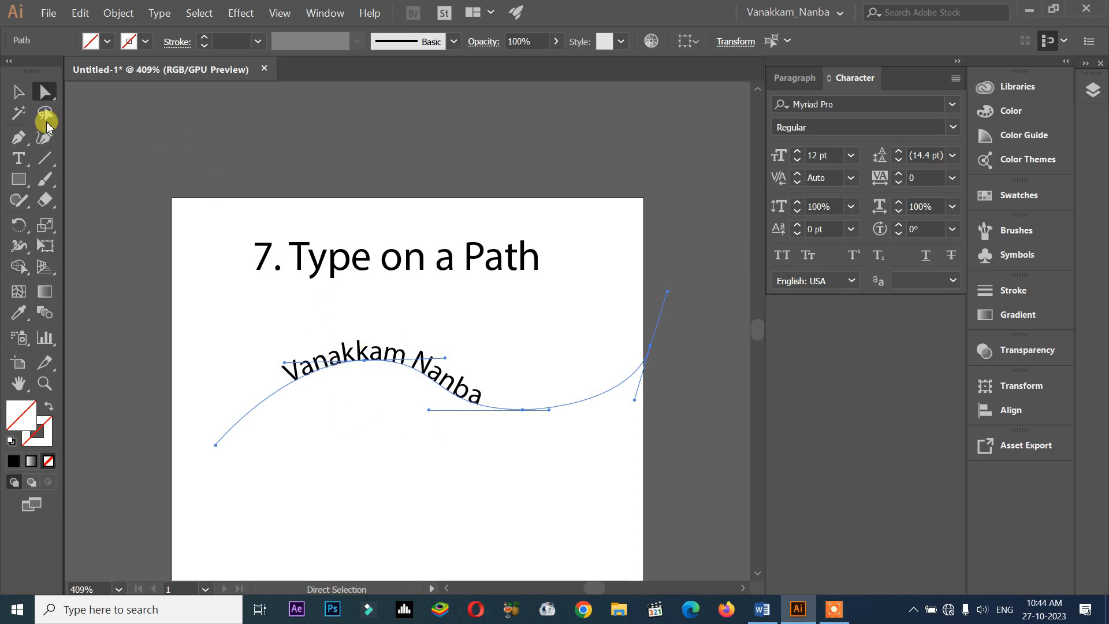
# Slide the start bracket of "Vanakkam Nanba" back along the curve and nudge the end bracket slightly towards the path's end.
pyautogui.click(18, 91)
pyautogui.click(18, 158)
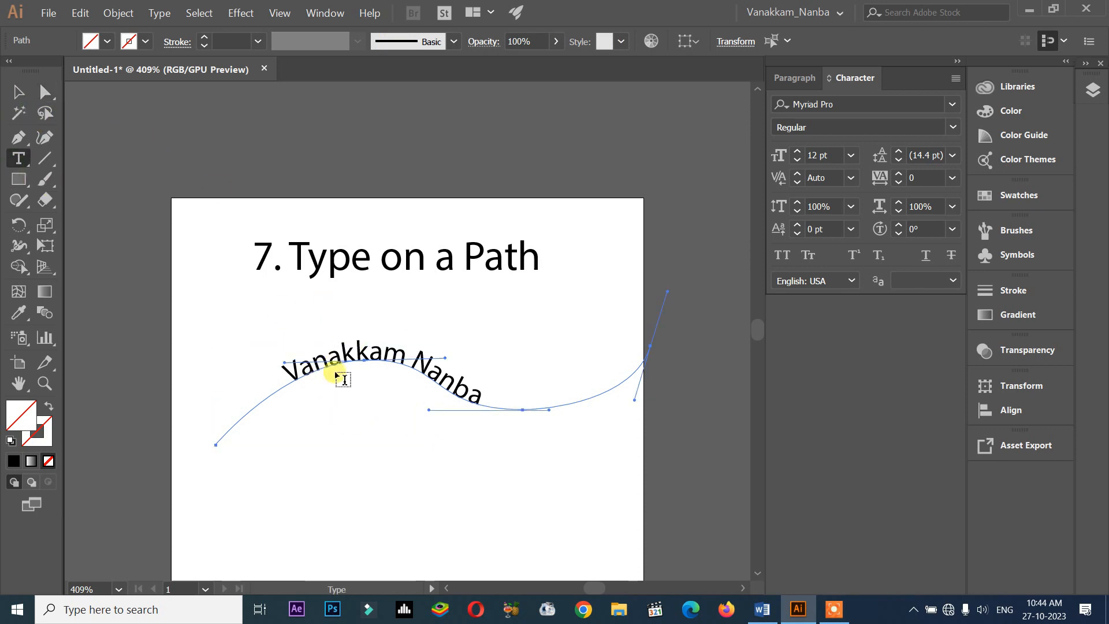
pyautogui.click(320, 360)
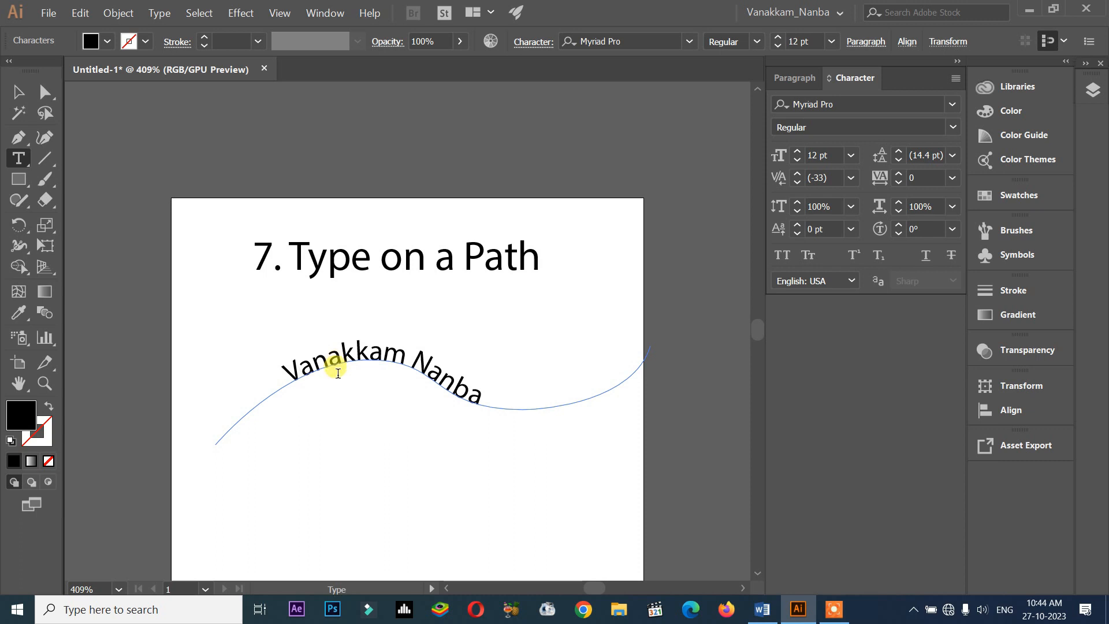
pyautogui.press('Escape')
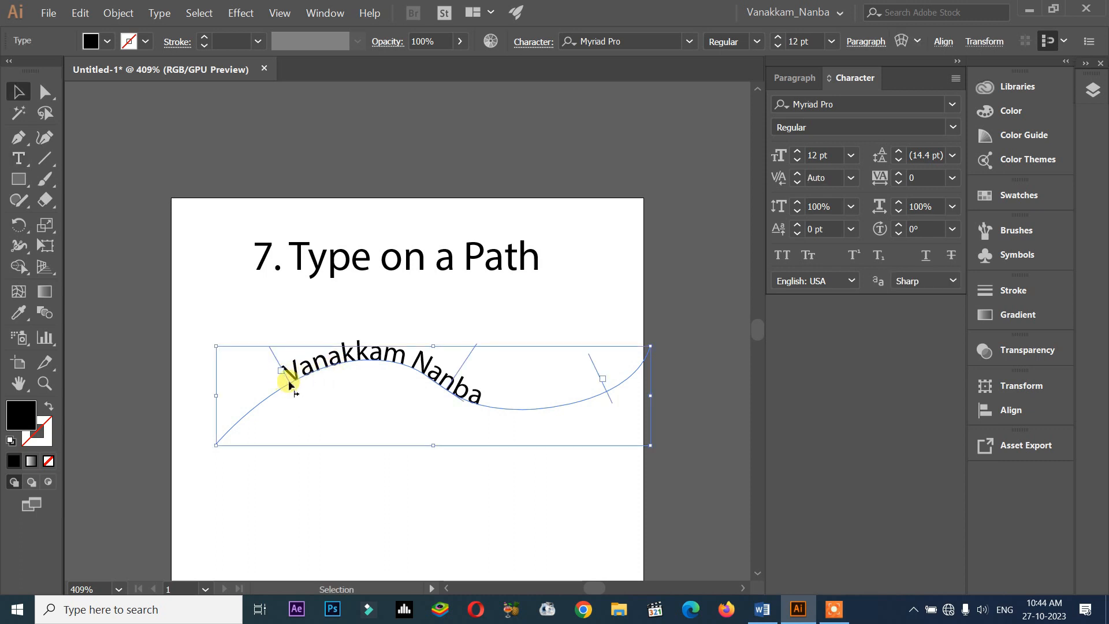
pyautogui.moveTo(289, 384); pyautogui.dragTo(268, 377)
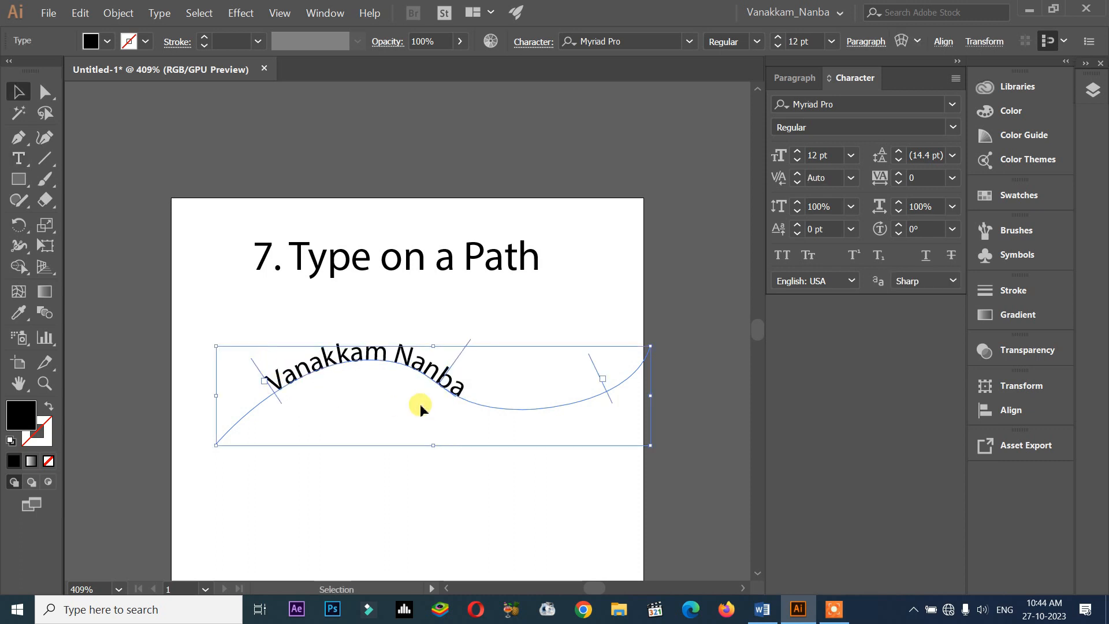
pyautogui.moveTo(609, 397); pyautogui.dragTo(613, 396)
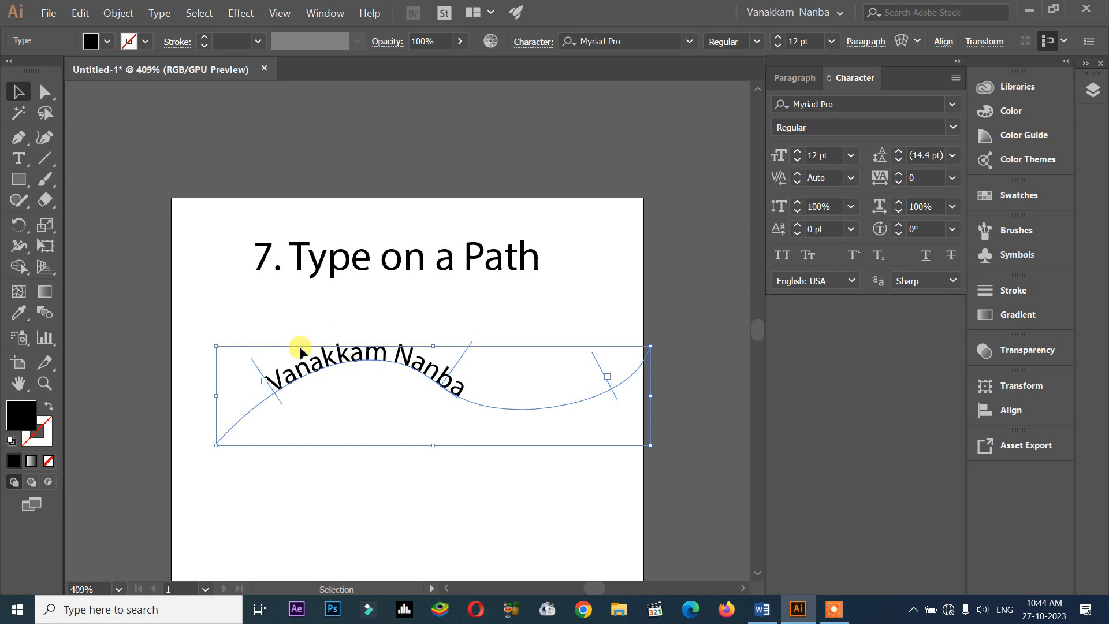
# Fill the word "Nanba" with the red swatch C1272D and set its font size to 21 pt.
pyautogui.click(19, 158)
pyautogui.moveTo(395, 353); pyautogui.dragTo(464, 402)
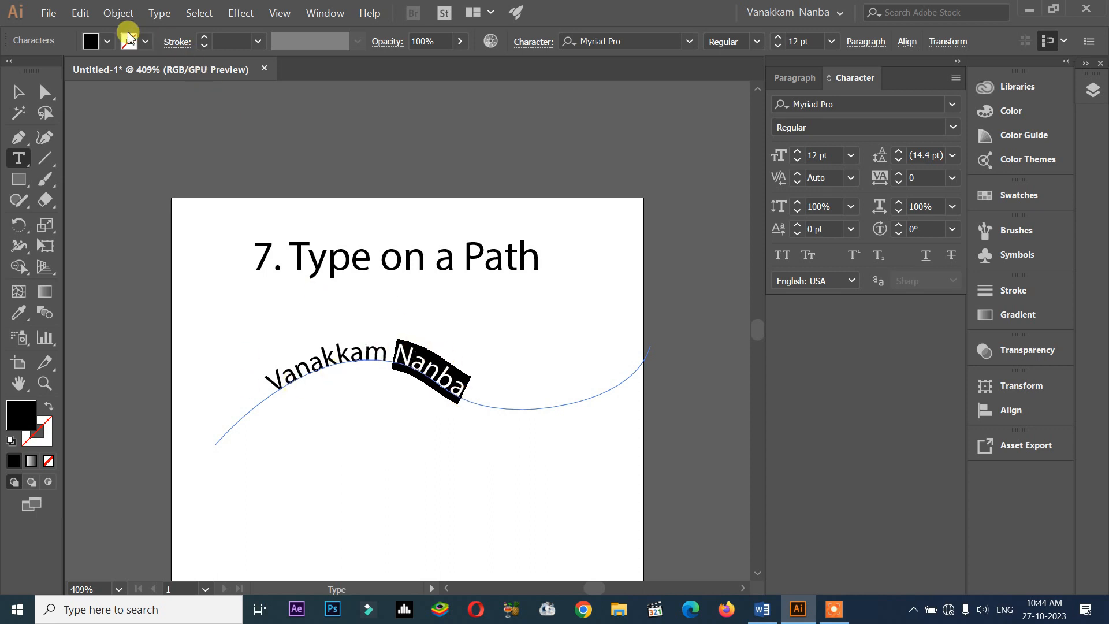
pyautogui.click(108, 43)
pyautogui.click(132, 70)
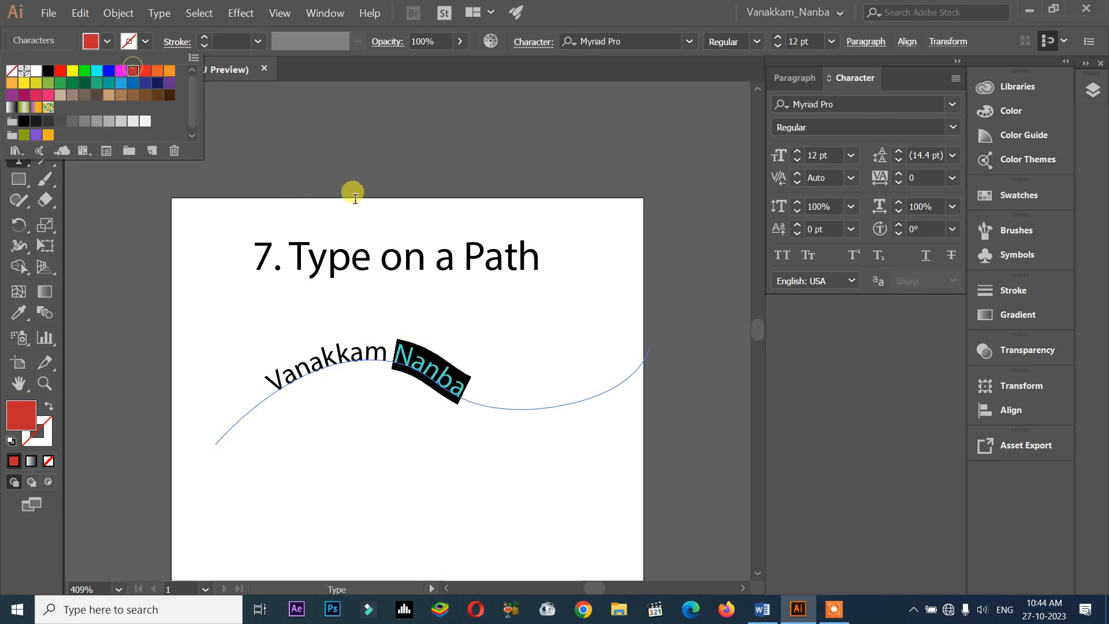
pyautogui.click(848, 156)
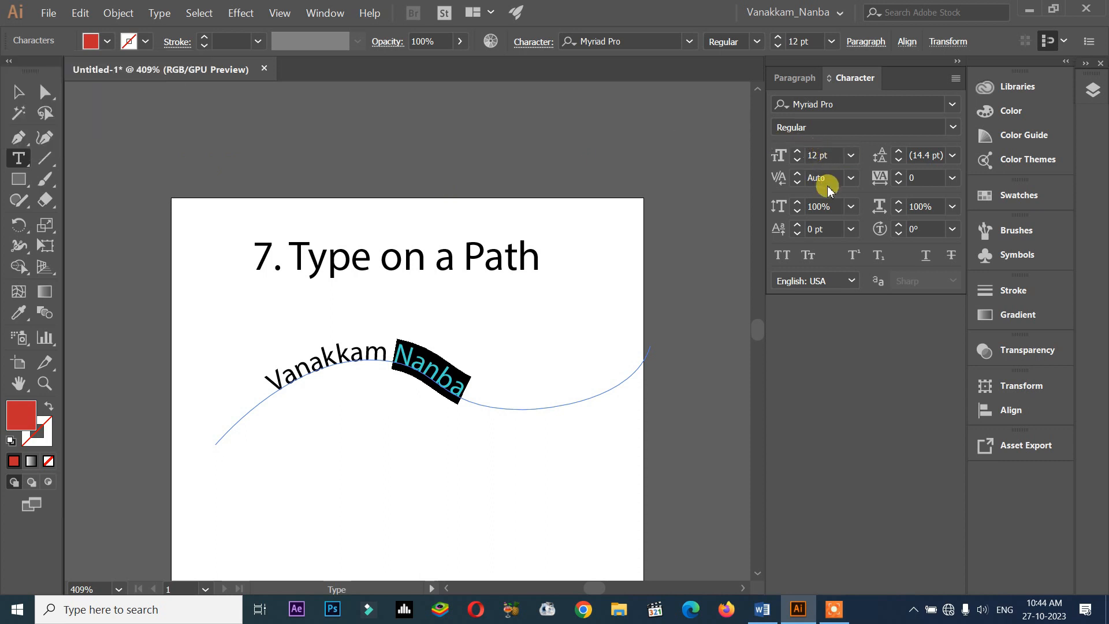
pyautogui.click(852, 154)
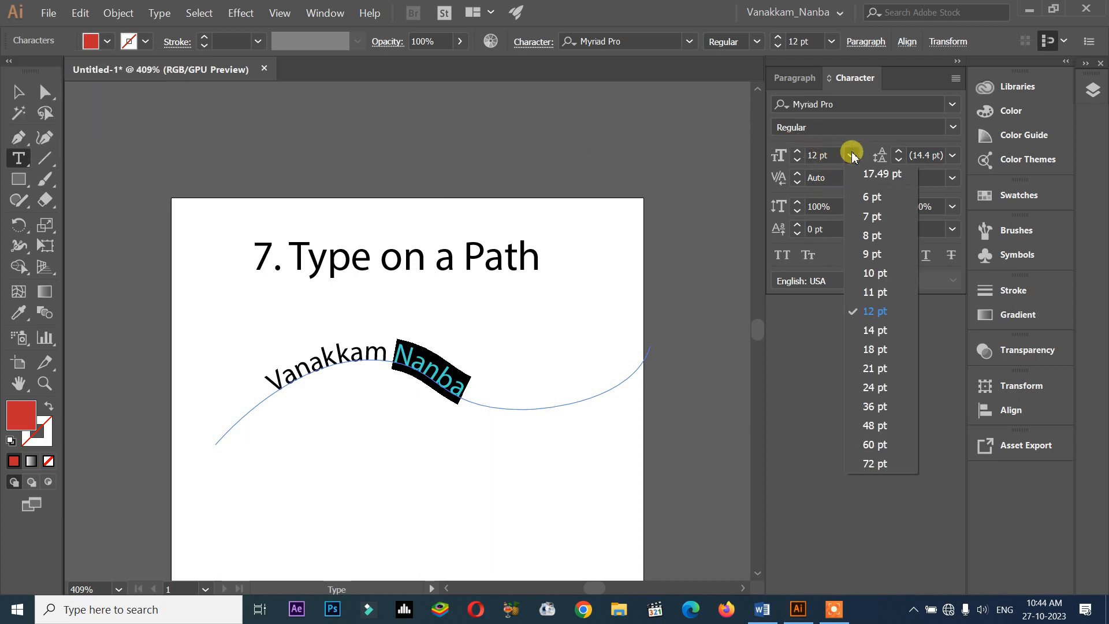
pyautogui.click(874, 368)
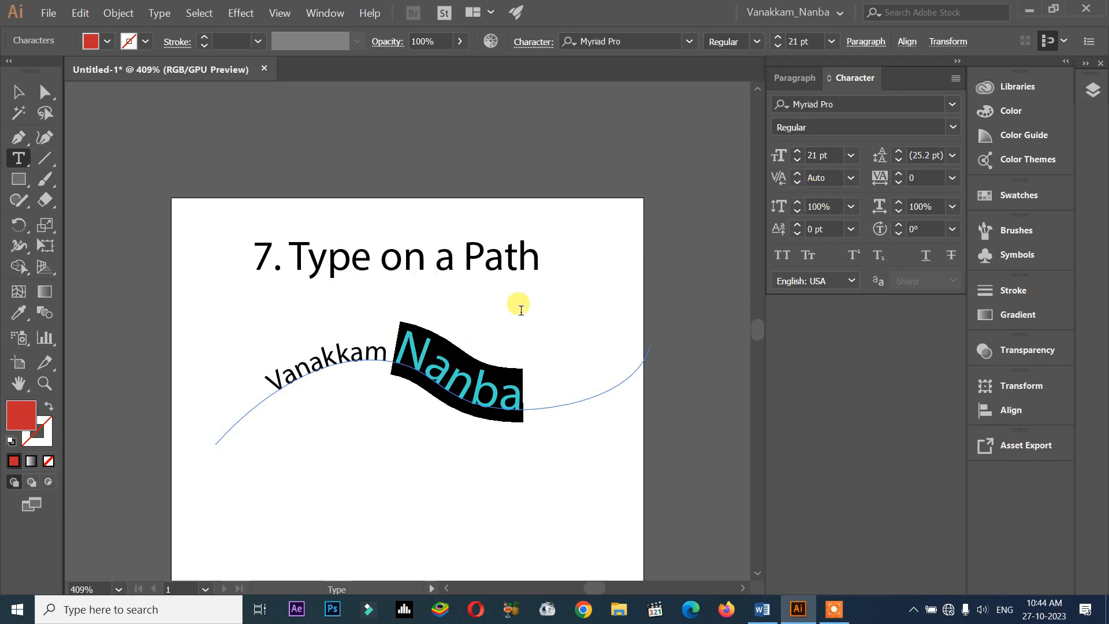
# Apply a white stroke to the word "Nanba" and return to the Selection tool.
pyautogui.click(43, 427)
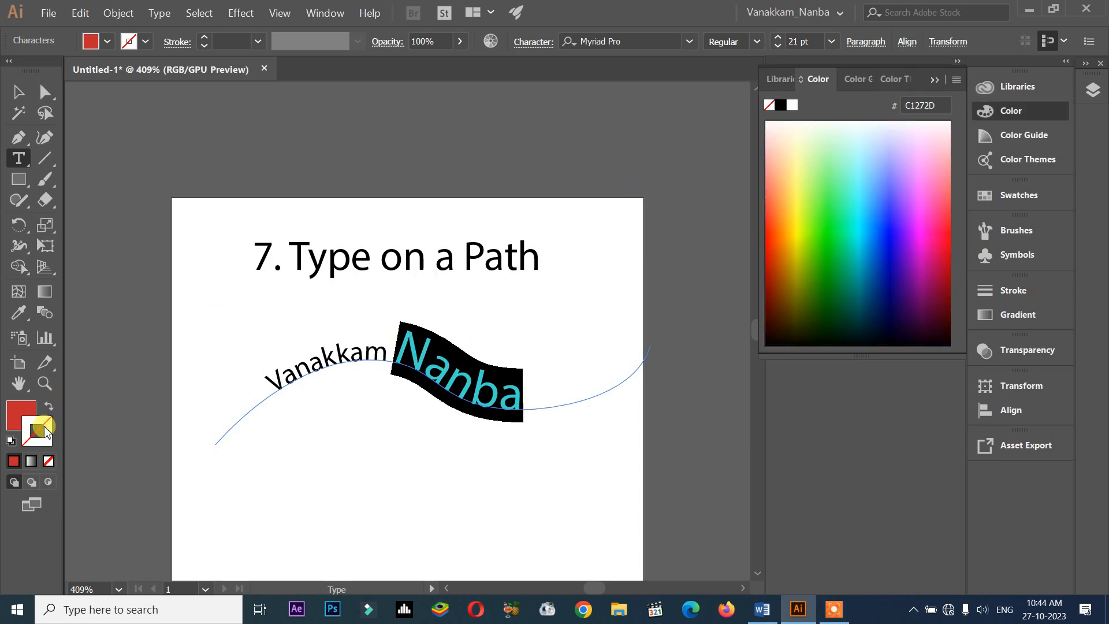
pyautogui.click(796, 218)
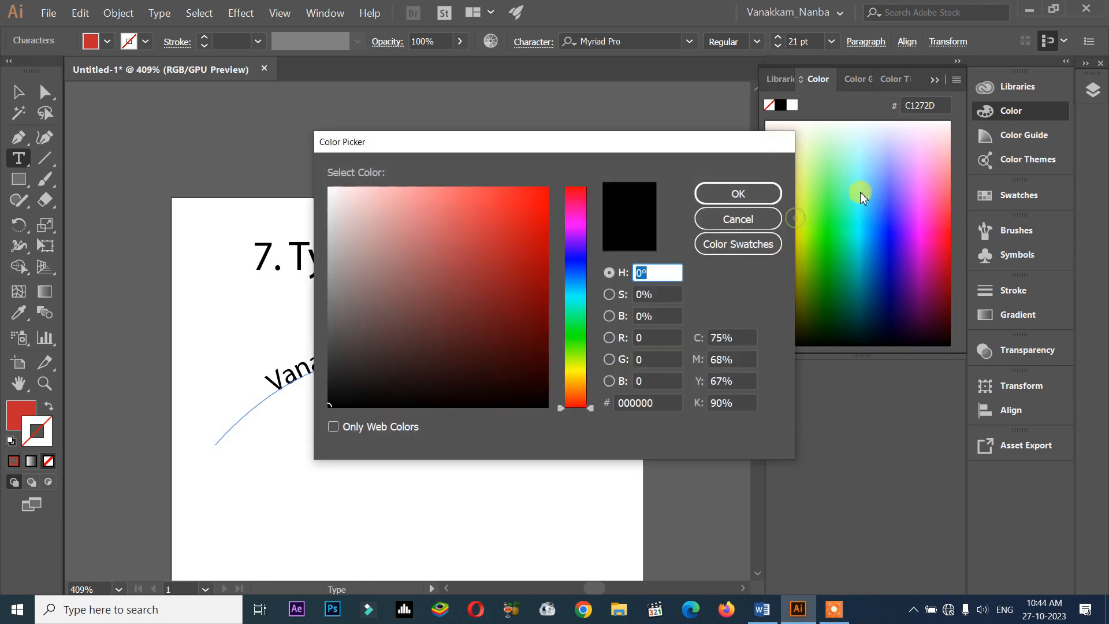
pyautogui.click(585, 294)
pyautogui.click(767, 192)
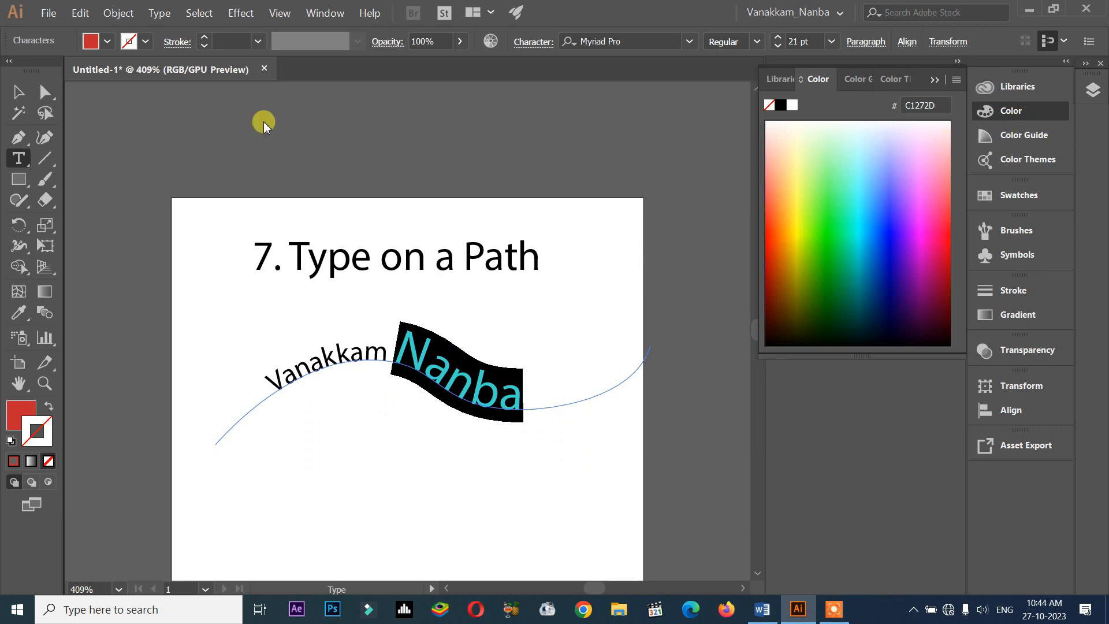
pyautogui.click(18, 91)
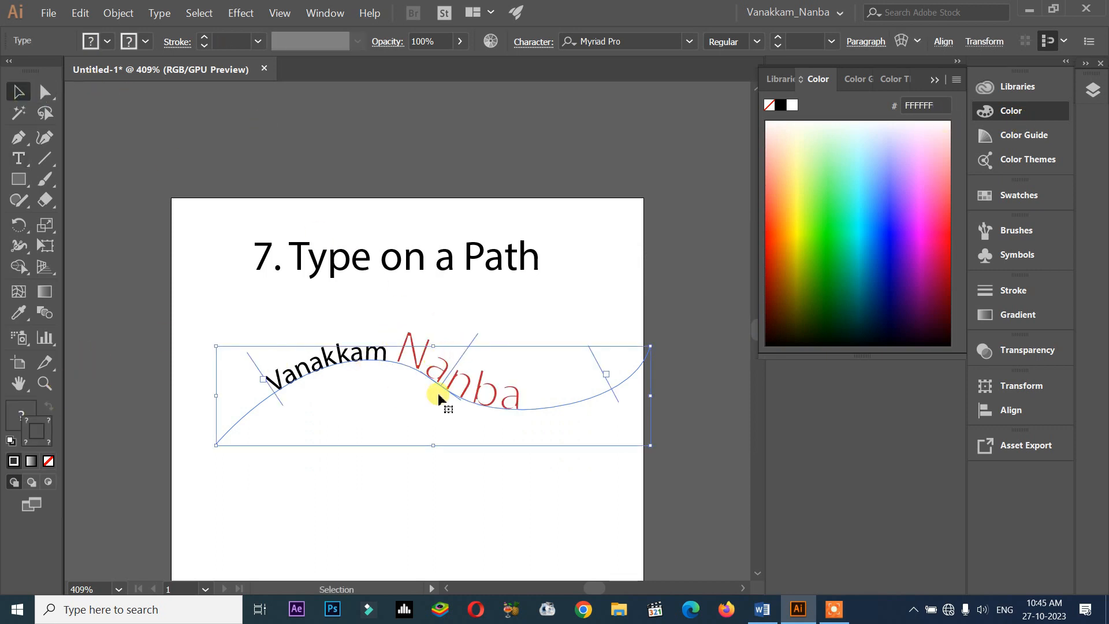
# Remove the stroke from the word "Nanba" and deselect the text path.
pyautogui.doubleClick(397, 358)
pyautogui.moveTo(401, 350); pyautogui.dragTo(549, 383)
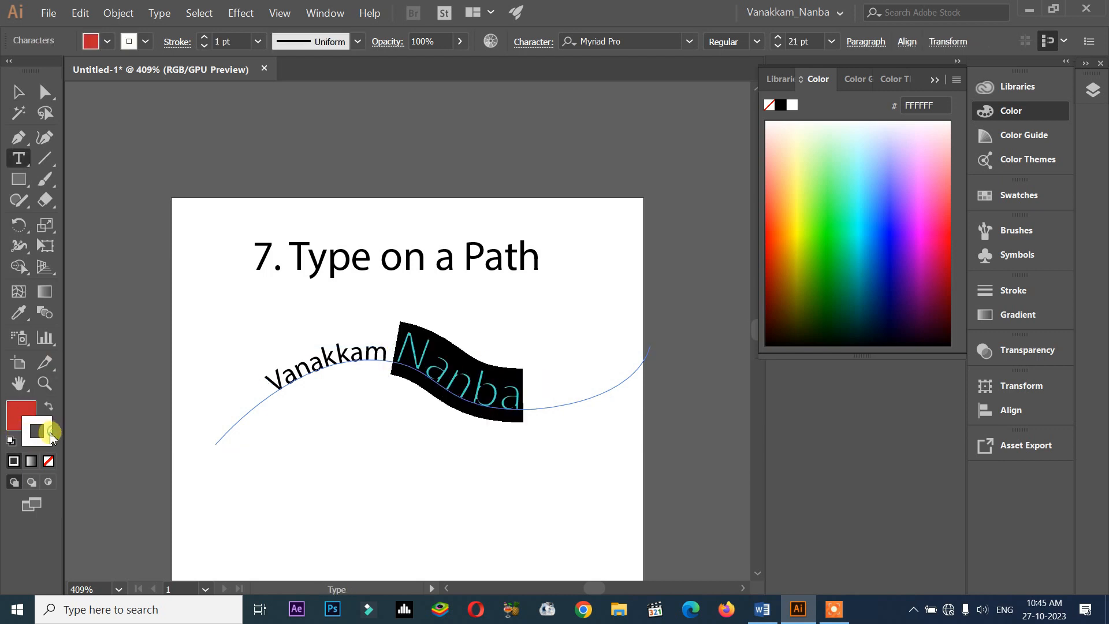
pyautogui.click(49, 461)
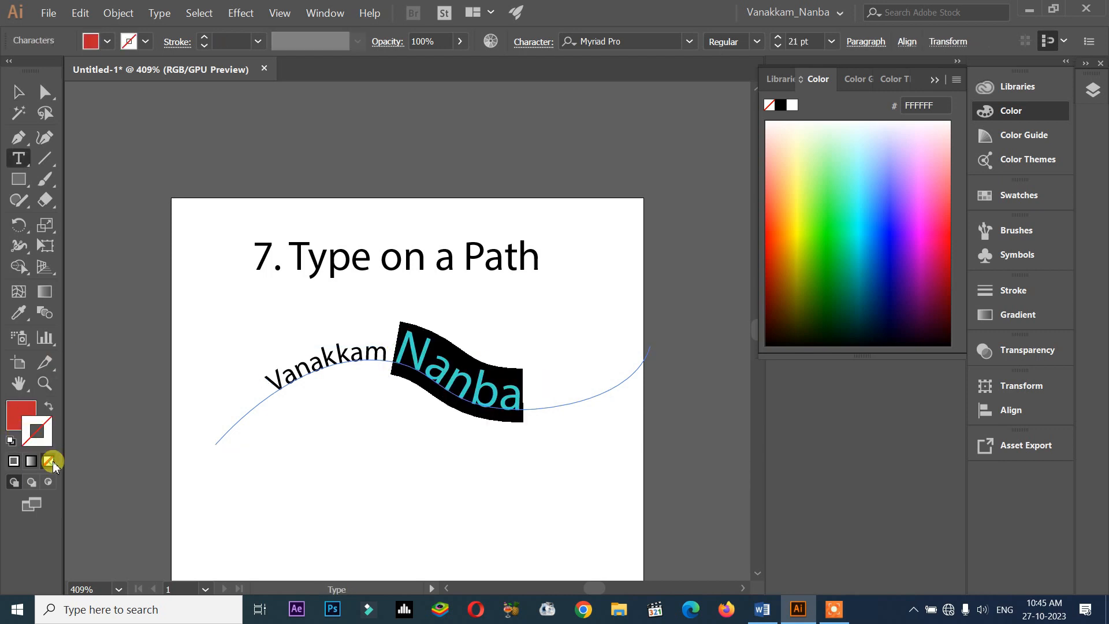
pyautogui.click(16, 102)
pyautogui.click(398, 479)
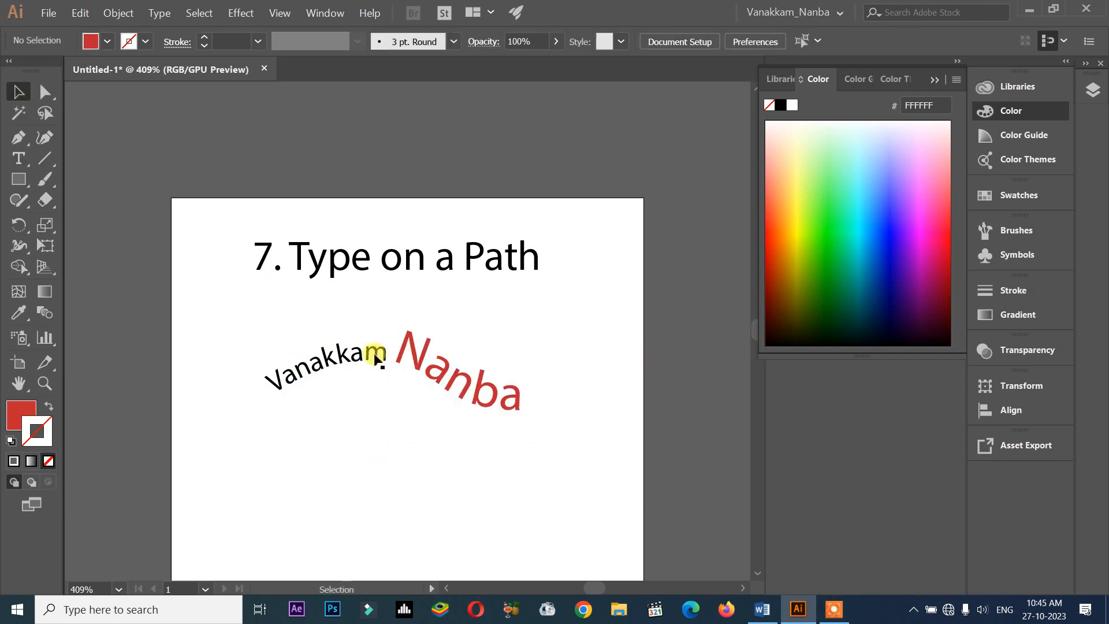
# Select the path text and slide its start bracket slightly forward along the curve.
pyautogui.click(376, 354)
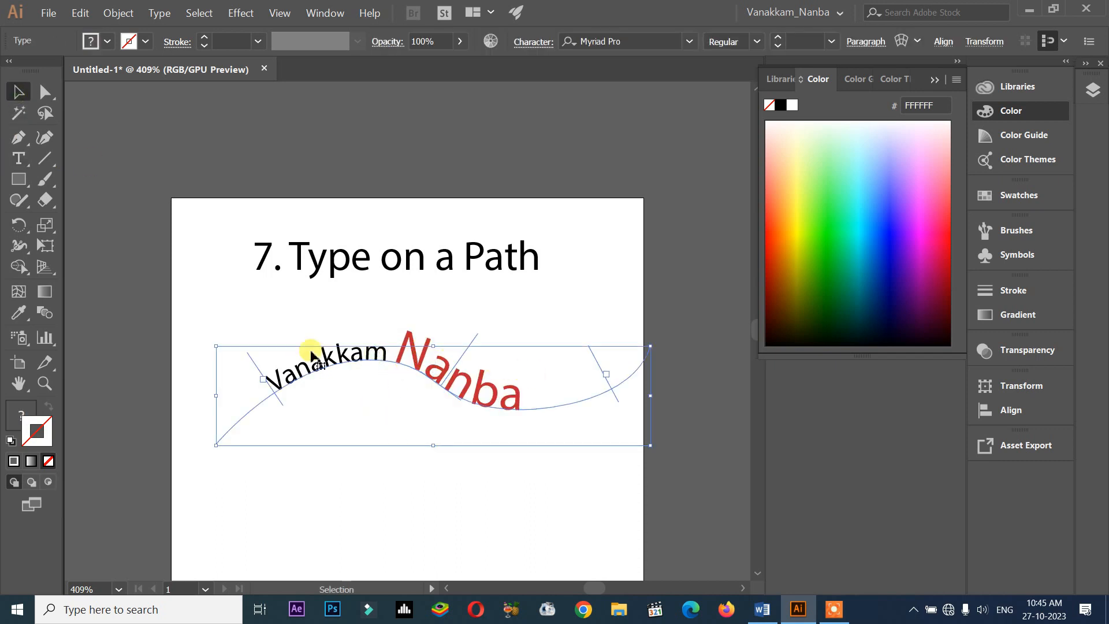
pyautogui.moveTo(278, 401)
pyautogui.mouseDown()
pyautogui.moveTo(298, 392)
pyautogui.moveTo(285, 389)
pyautogui.moveTo(287, 412)
pyautogui.mouseUp()
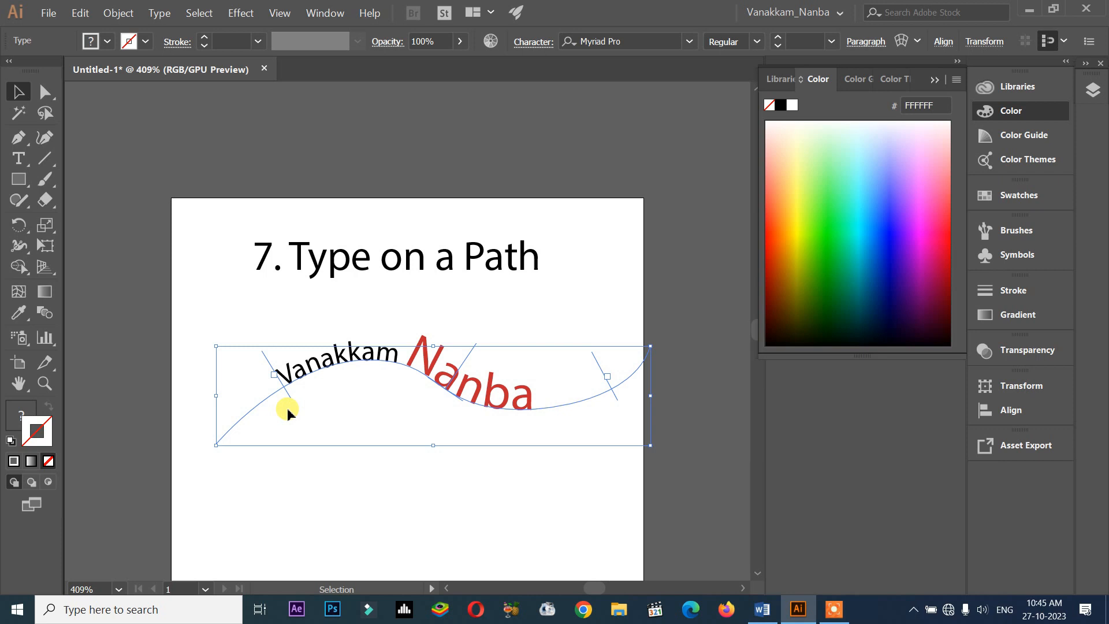
# Show the hidden linked hill picture in the layer list, select it and lock it.
pyautogui.click(932, 81)
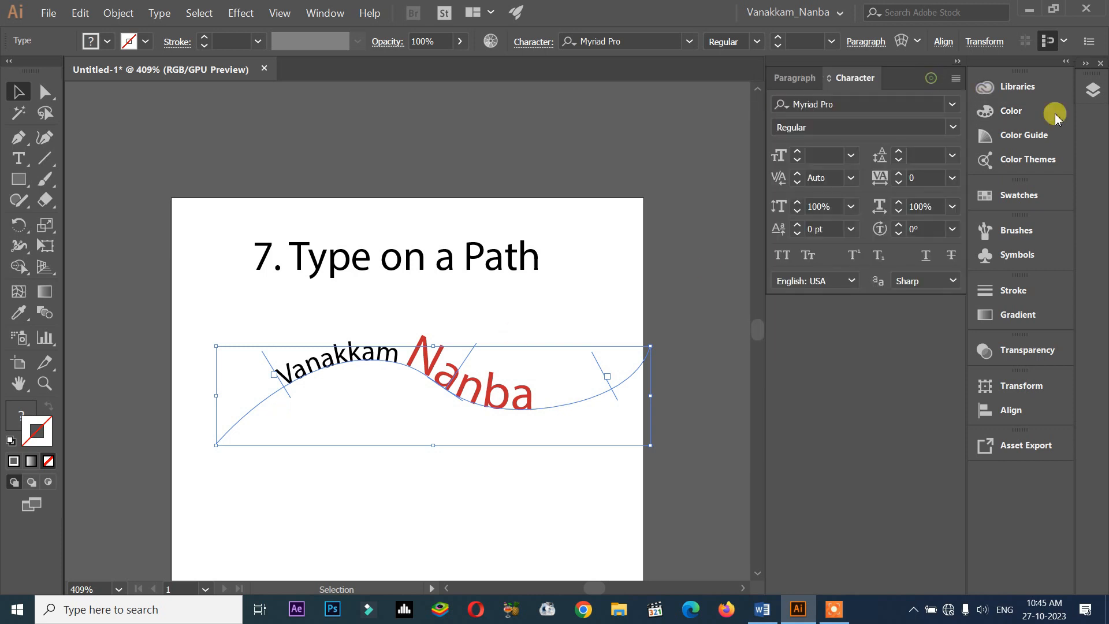
pyautogui.click(1093, 89)
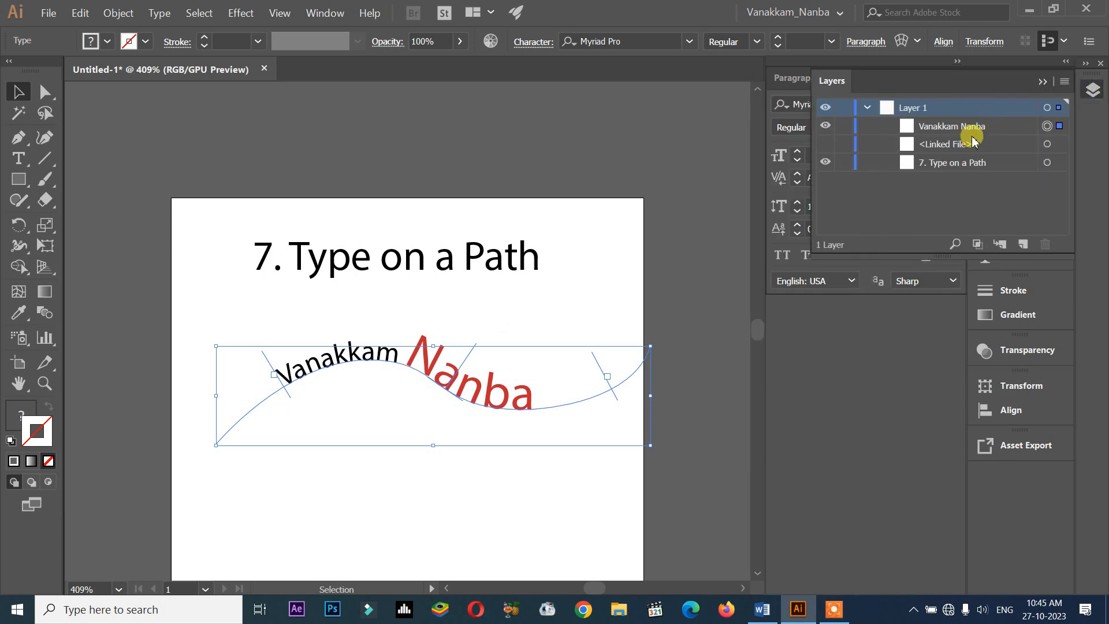
pyautogui.click(825, 144)
pyautogui.scroll(-5, 562, 258)
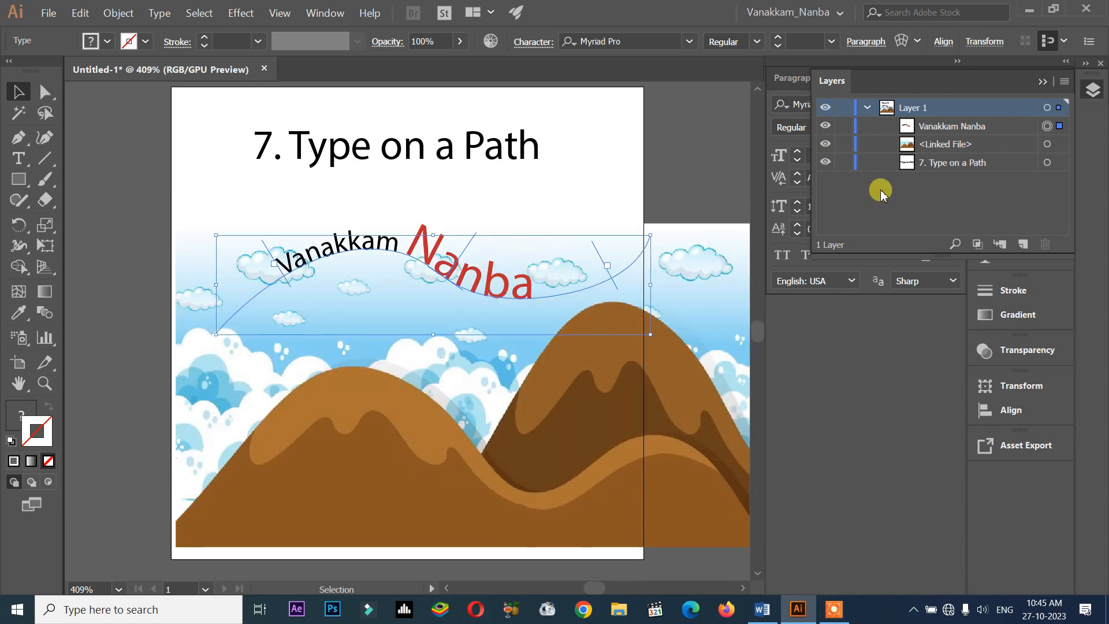
pyautogui.click(987, 144)
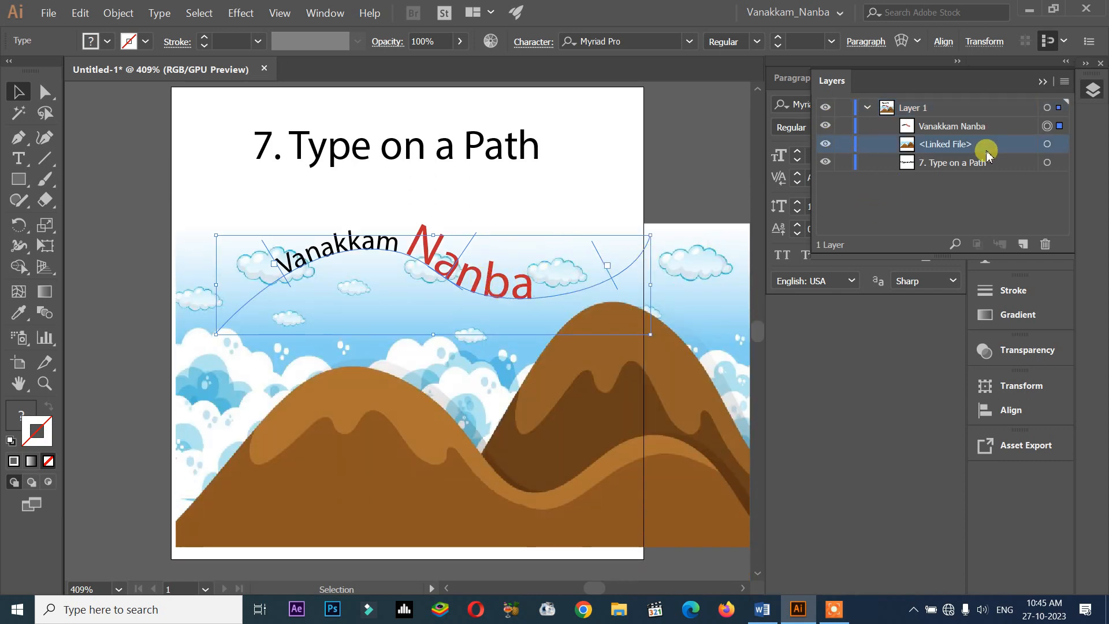
pyautogui.click(1061, 144)
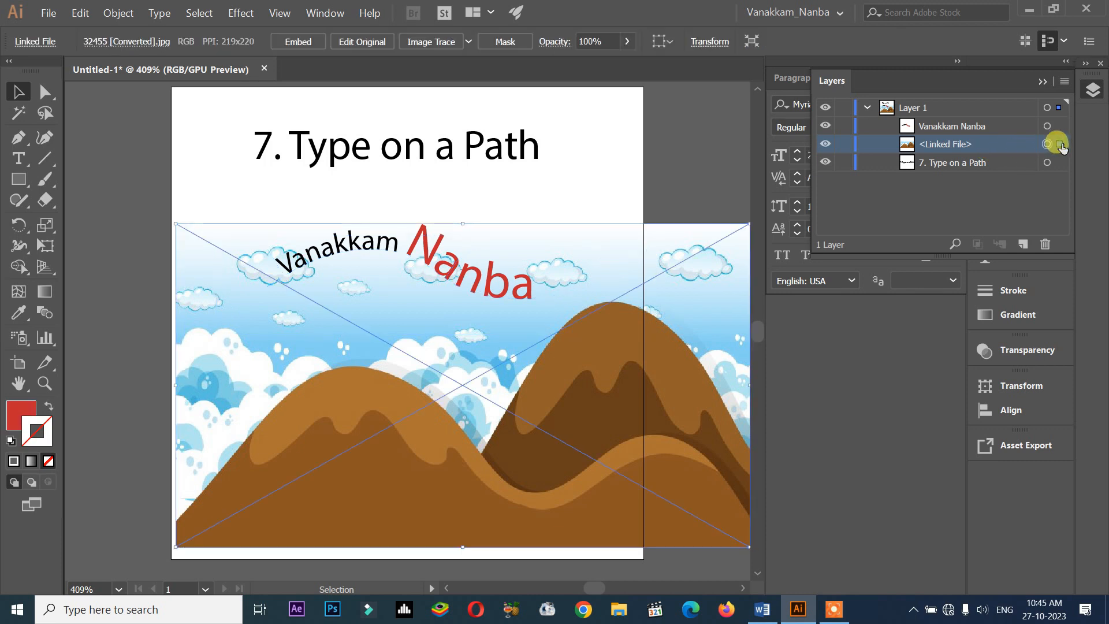
pyautogui.click(844, 144)
# Move the "Vanakkam Nanba" path text down onto the crest of the left hill and make its anchor points editable.
pyautogui.click(517, 287)
pyautogui.moveTo(517, 287); pyautogui.dragTo(463, 386)
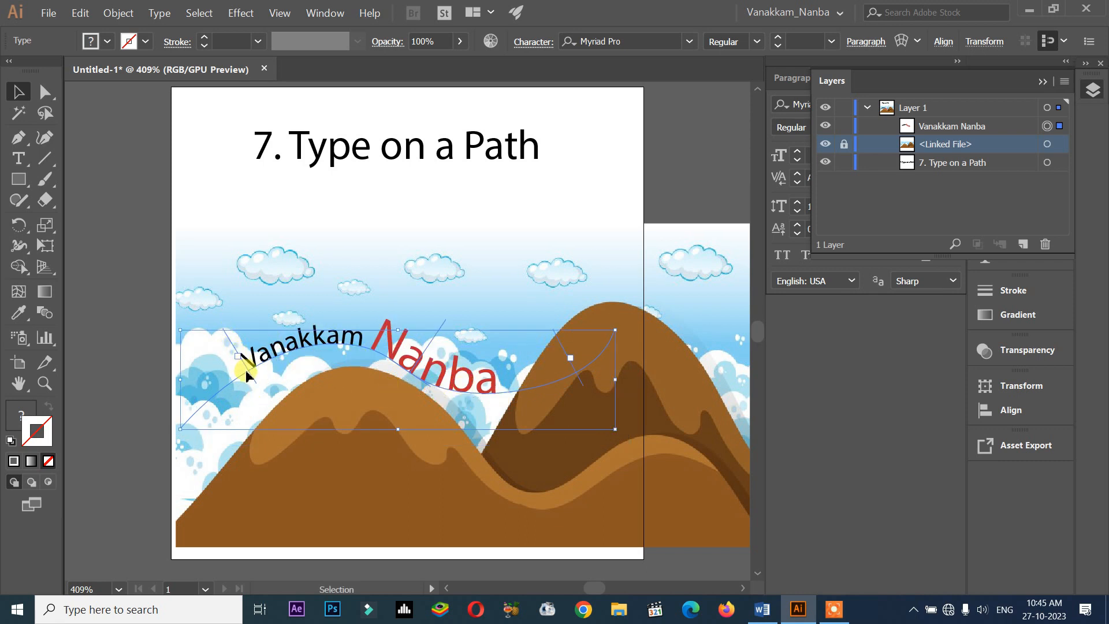
pyautogui.click(46, 91)
pyautogui.click(179, 431)
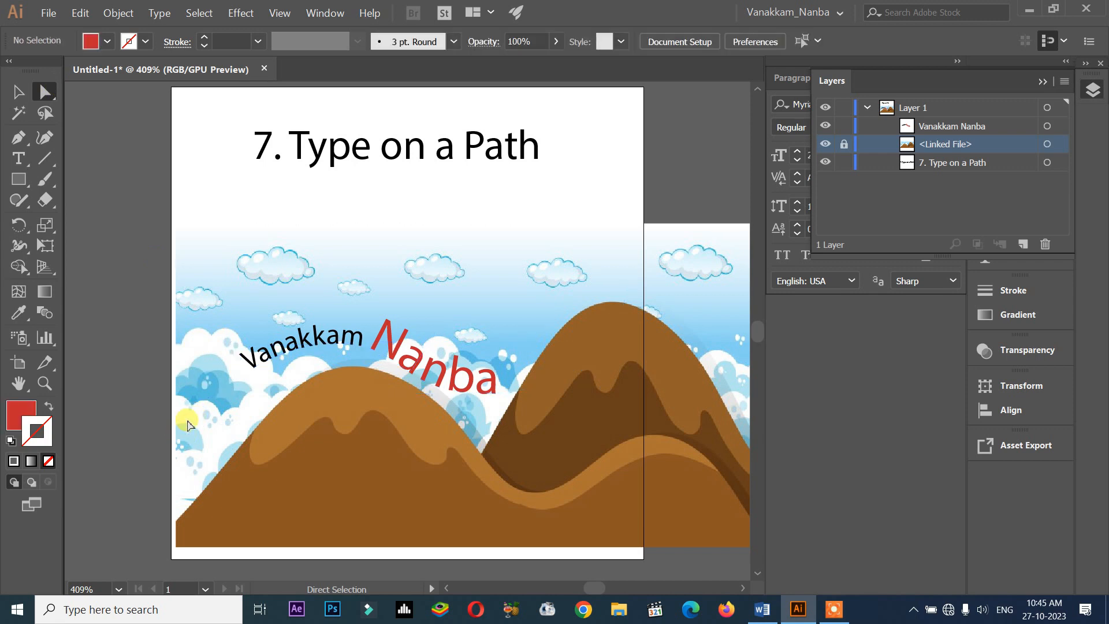
pyautogui.click(272, 342)
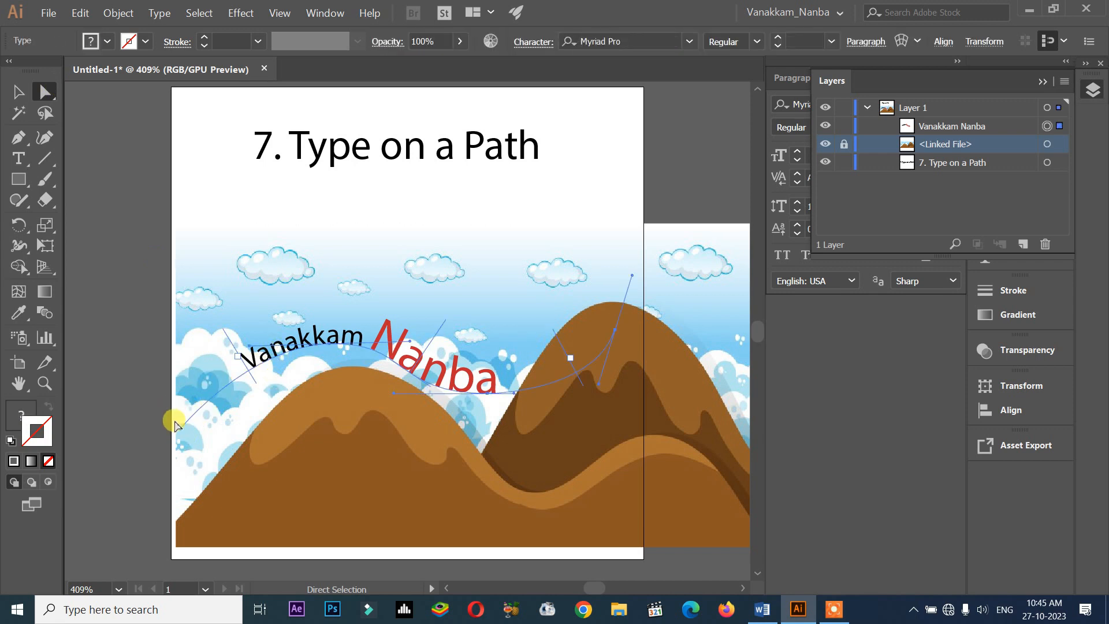
pyautogui.moveTo(180, 433); pyautogui.dragTo(218, 471)
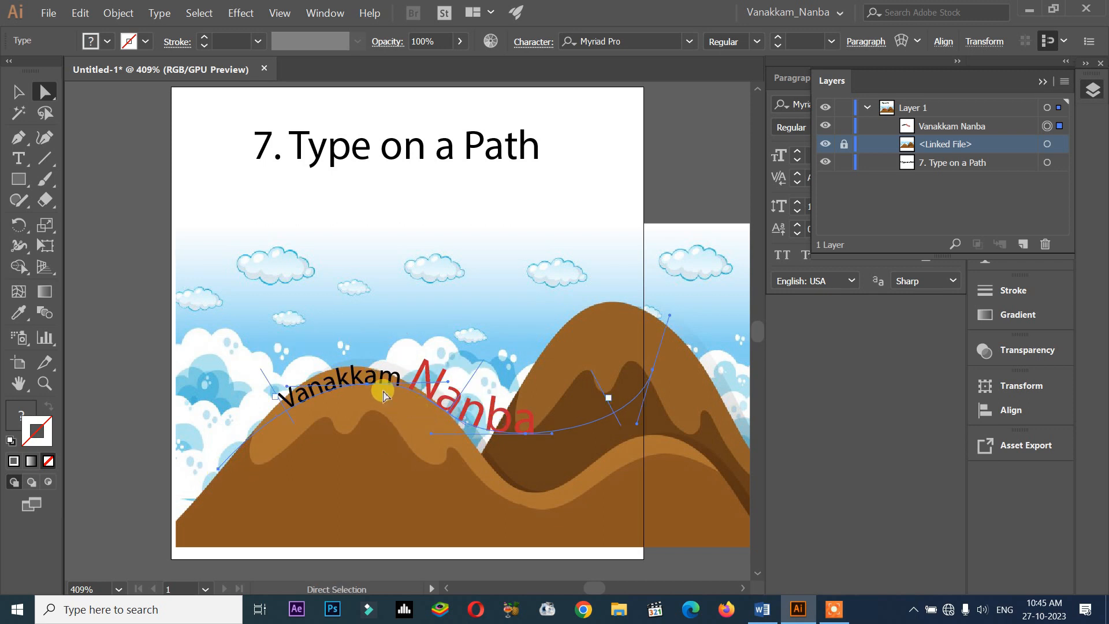
# Reshape the first half of the text path so it starts on the left hill's slope and arches over its peak.
pyautogui.moveTo(367, 385); pyautogui.dragTo(335, 327)
pyautogui.click(334, 355)
pyautogui.moveTo(200, 443); pyautogui.dragTo(230, 465)
pyautogui.click(320, 347)
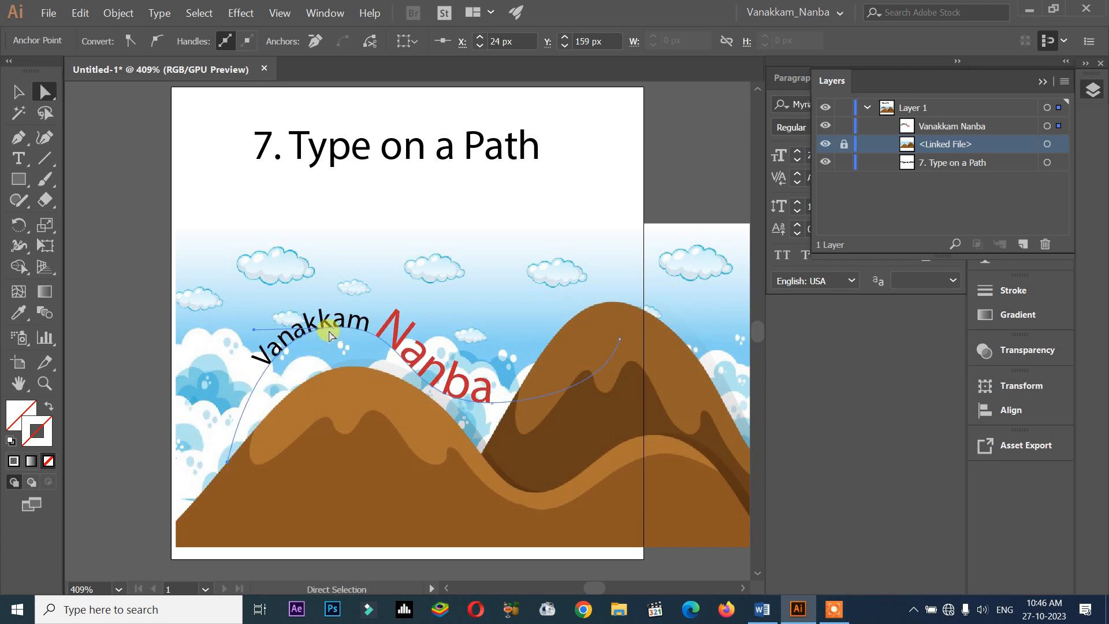
pyautogui.moveTo(336, 332); pyautogui.dragTo(358, 365)
# Pull the path's second half down the hill's right slope into the valley, adjusting its anchors and handles to follow the outline.
pyautogui.moveTo(401, 400); pyautogui.dragTo(521, 428)
pyautogui.moveTo(622, 340); pyautogui.dragTo(623, 356)
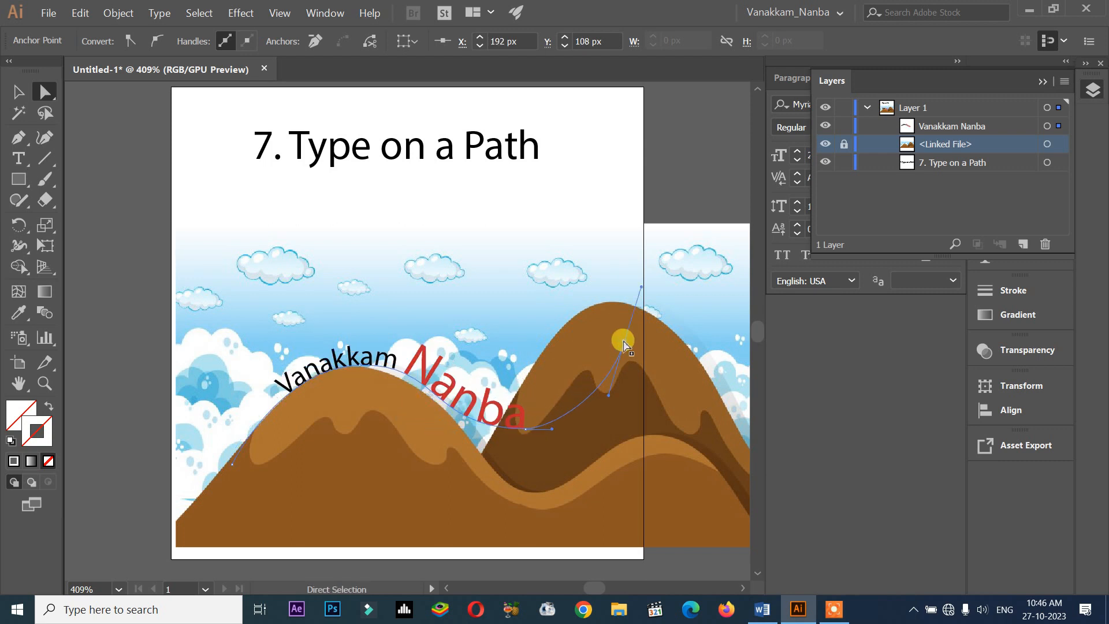
pyautogui.moveTo(642, 290); pyautogui.dragTo(625, 352)
pyautogui.moveTo(627, 361); pyautogui.dragTo(606, 464)
pyautogui.moveTo(525, 433); pyautogui.dragTo(504, 475)
pyautogui.click(469, 446)
pyautogui.moveTo(465, 442); pyautogui.dragTo(459, 436)
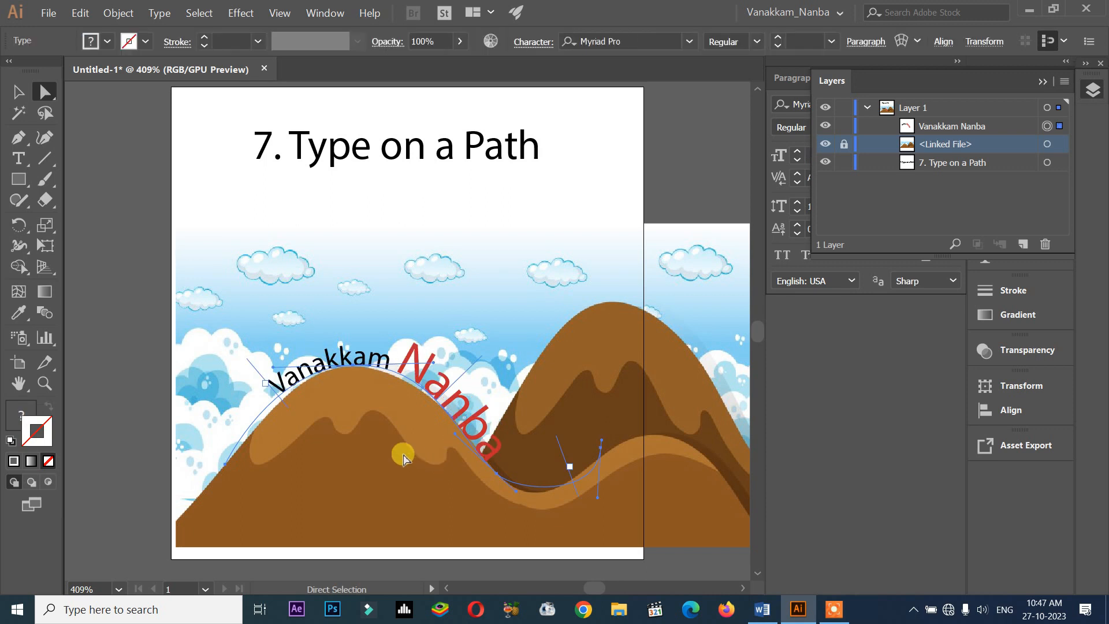
# Fine-tune the path beneath the word "Nanba" against the hill's right slope and deselect the text.
pyautogui.click(386, 443)
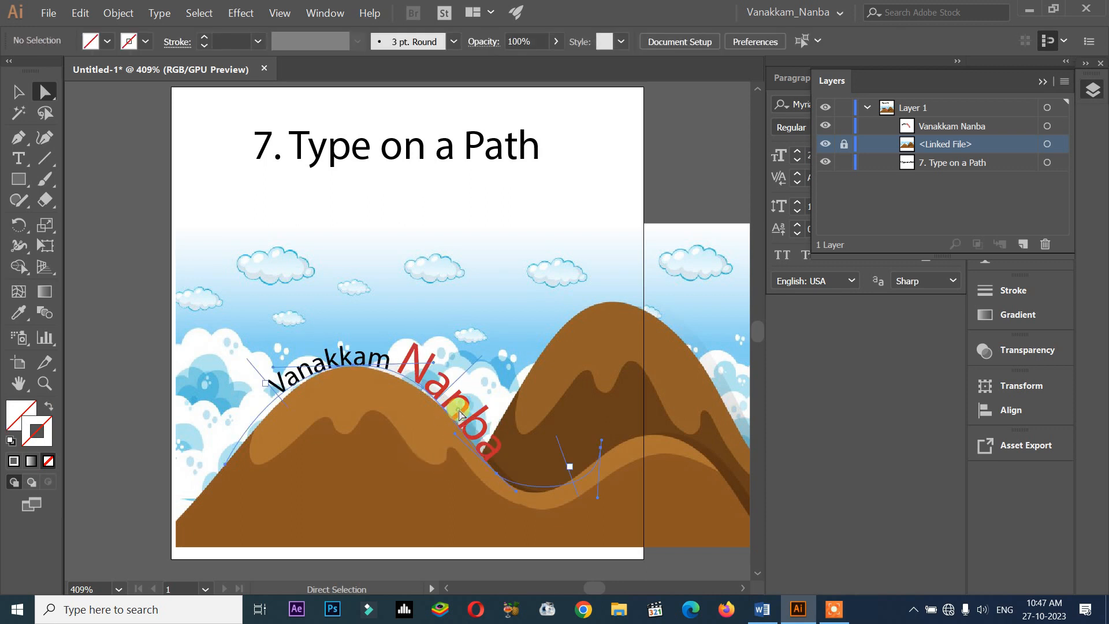
pyautogui.click(485, 474)
pyautogui.click(458, 434)
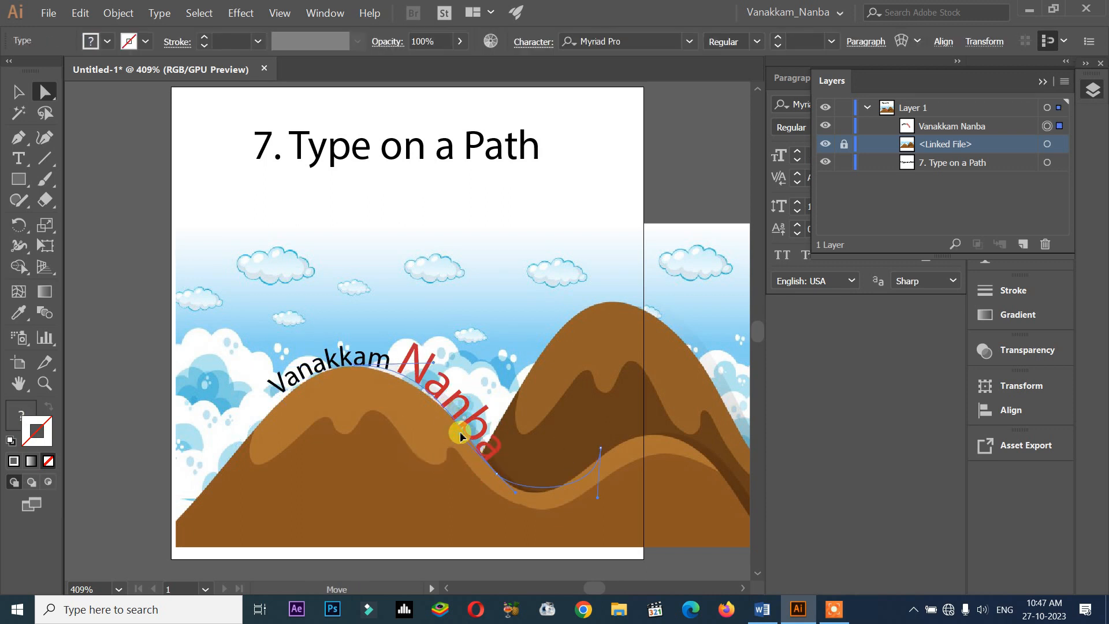
pyautogui.click(462, 448)
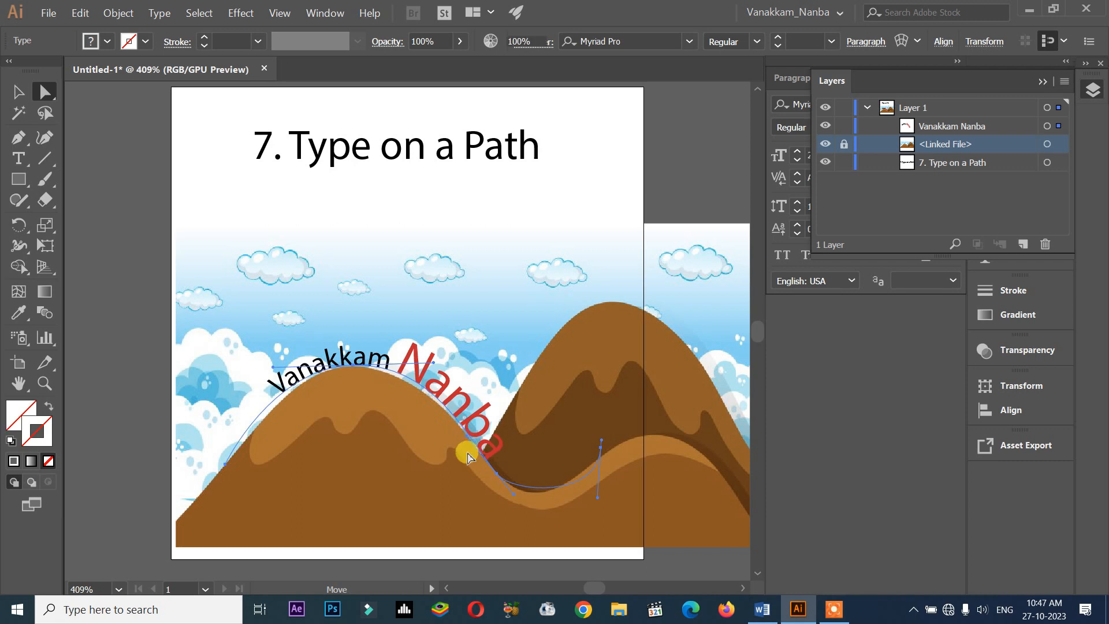
pyautogui.click(297, 302)
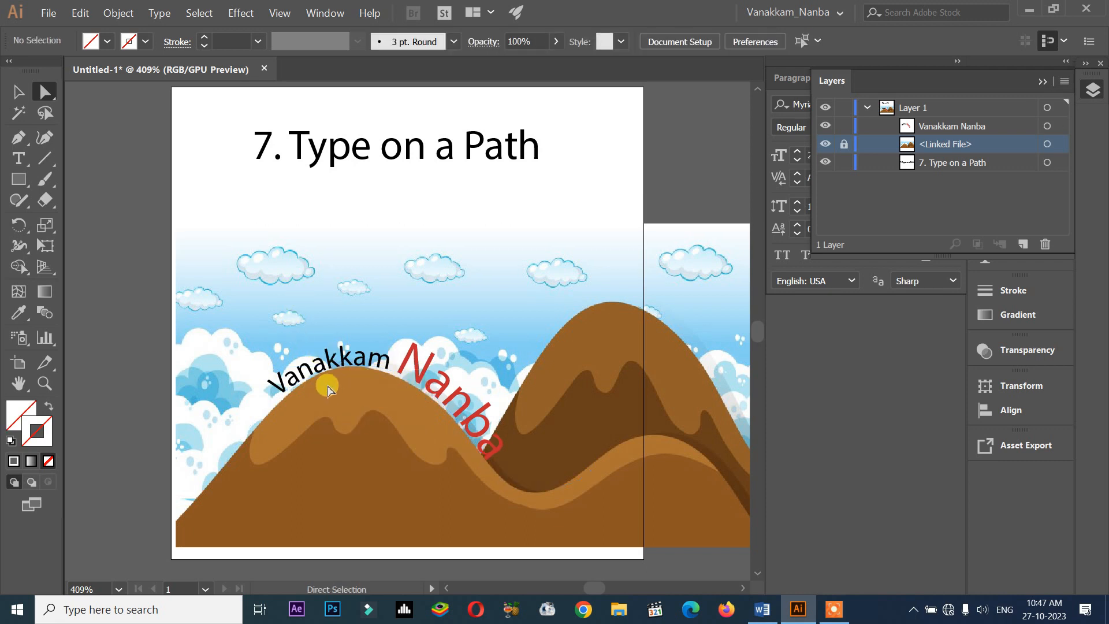
# Slide the text's start bracket back down the left slope of the hill and deselect the text.
pyautogui.click(276, 395)
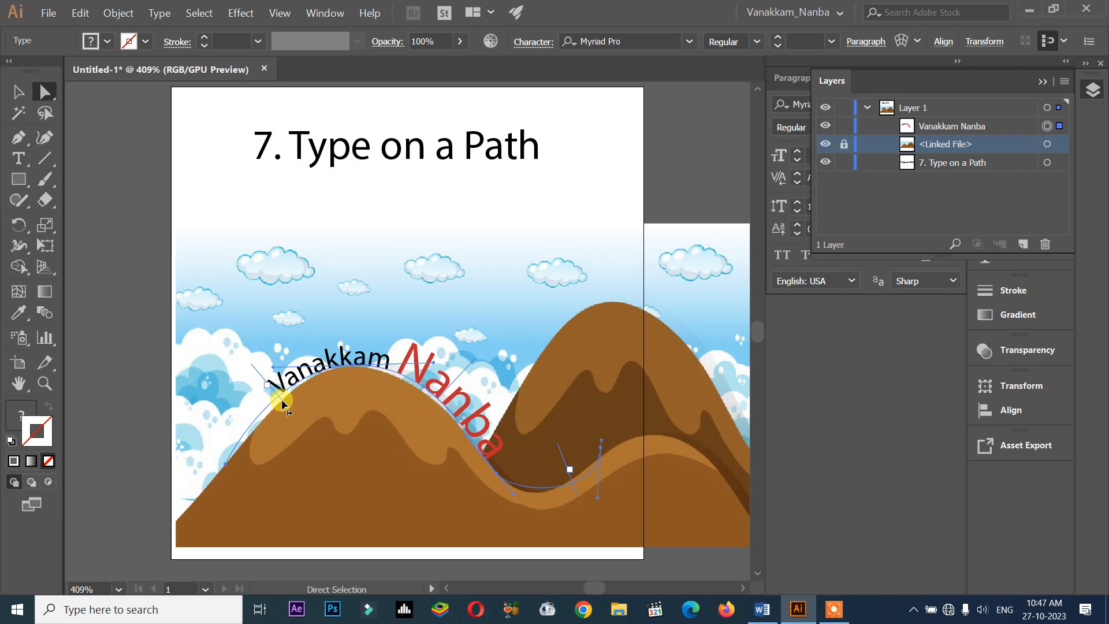
pyautogui.moveTo(282, 403); pyautogui.dragTo(254, 431)
pyautogui.click(267, 295)
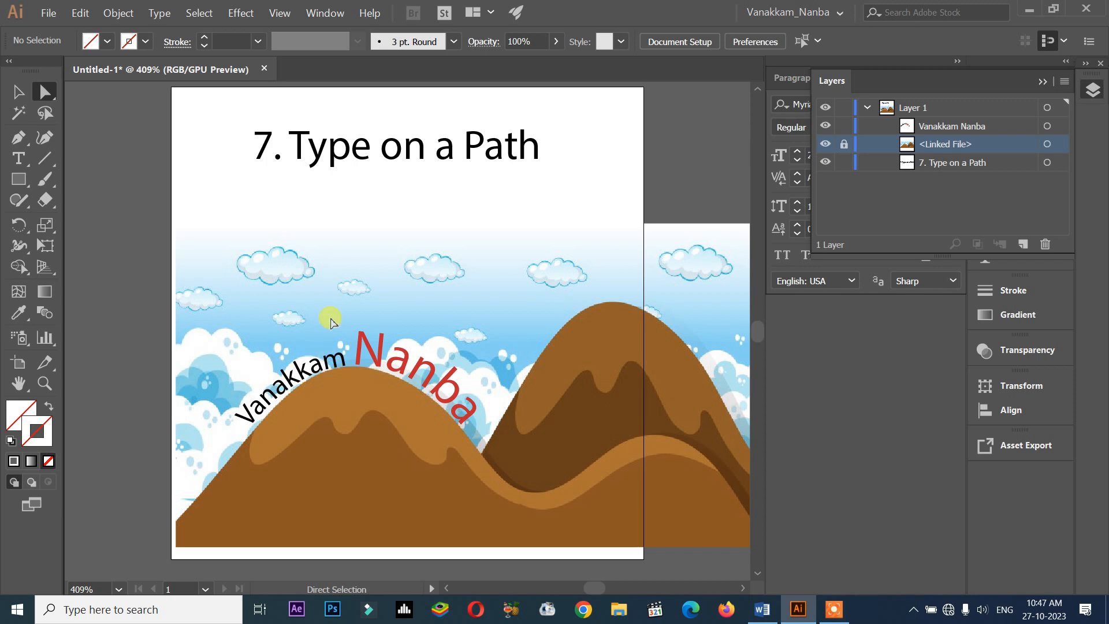
# Flip the text to the underside of the path with its middle bracket and flip it back above the hill.
pyautogui.click(365, 353)
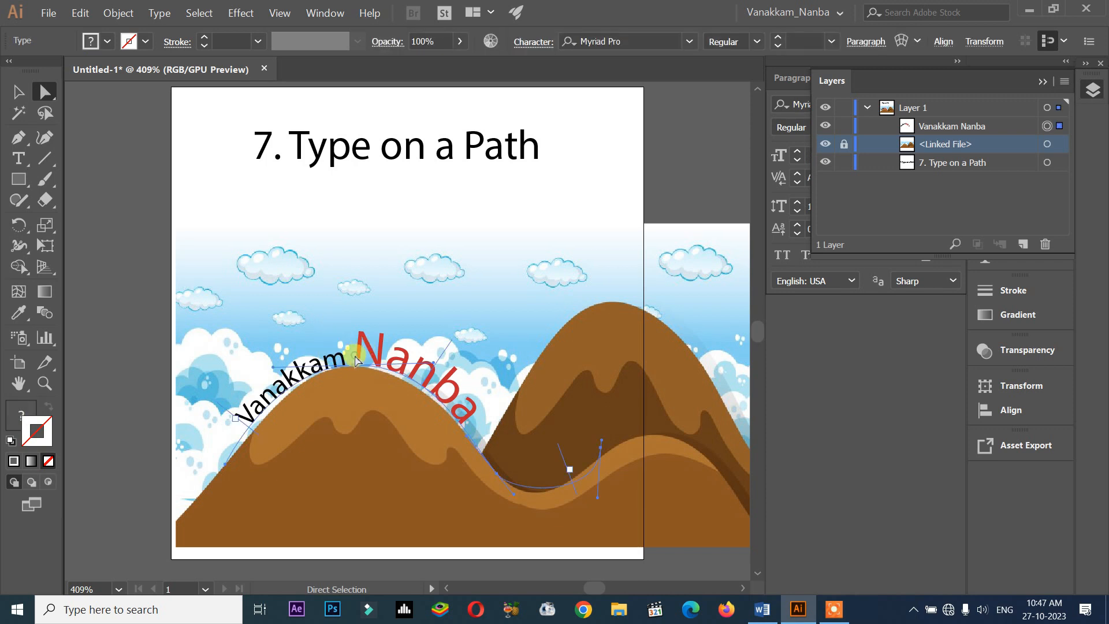
pyautogui.moveTo(445, 349); pyautogui.dragTo(338, 392)
pyautogui.click(390, 290)
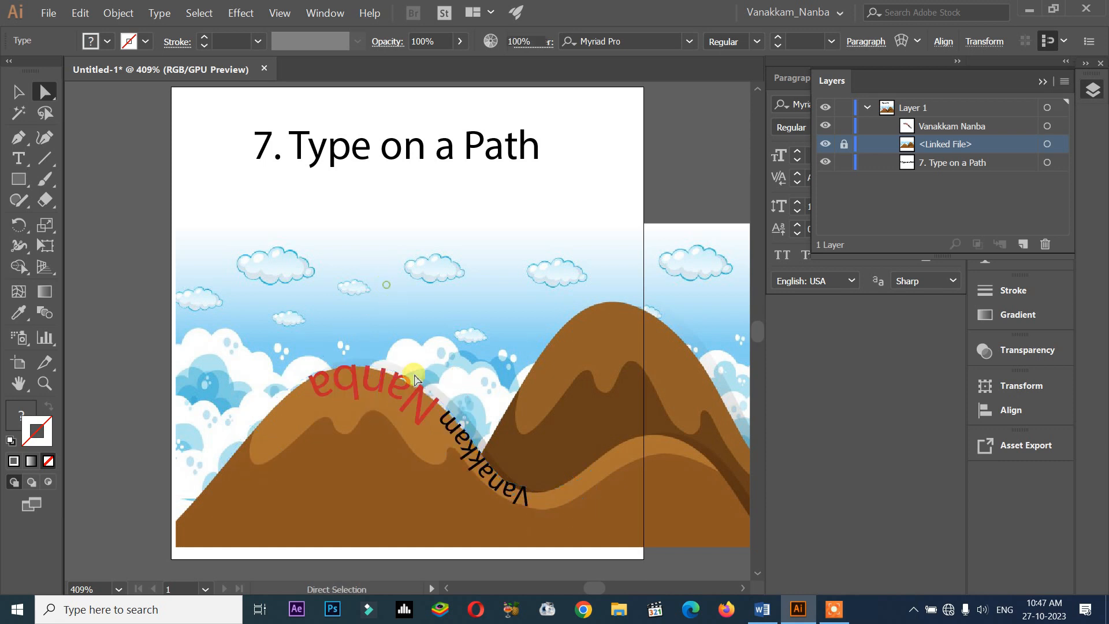
pyautogui.click(415, 405)
pyautogui.moveTo(375, 409); pyautogui.dragTo(415, 362)
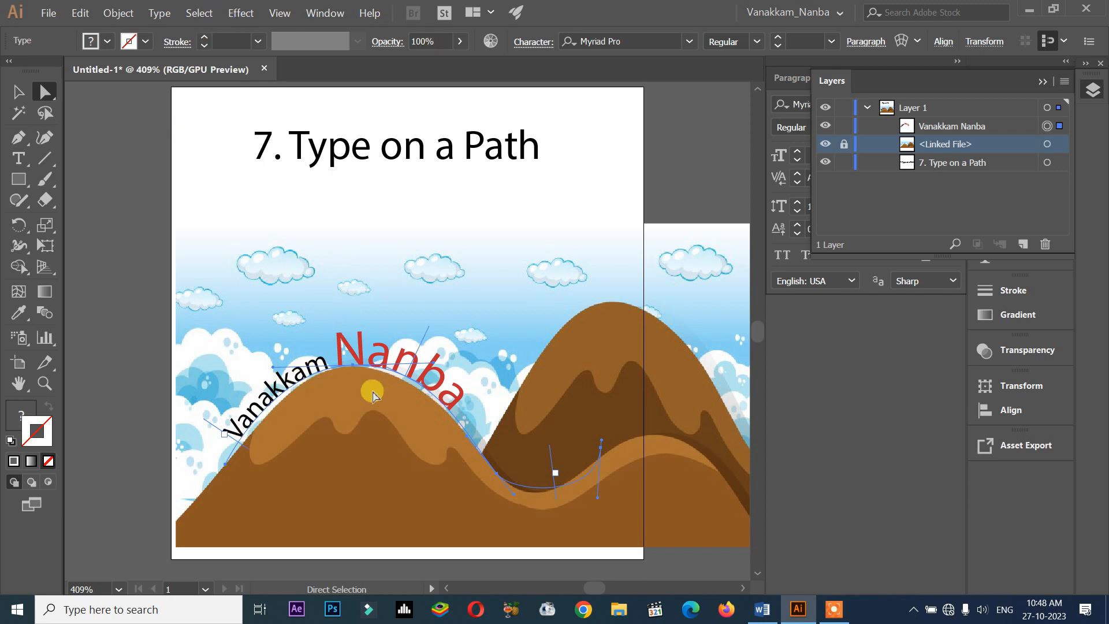
# Set the type orientation of the path text to Vertical.
pyautogui.click(164, 16)
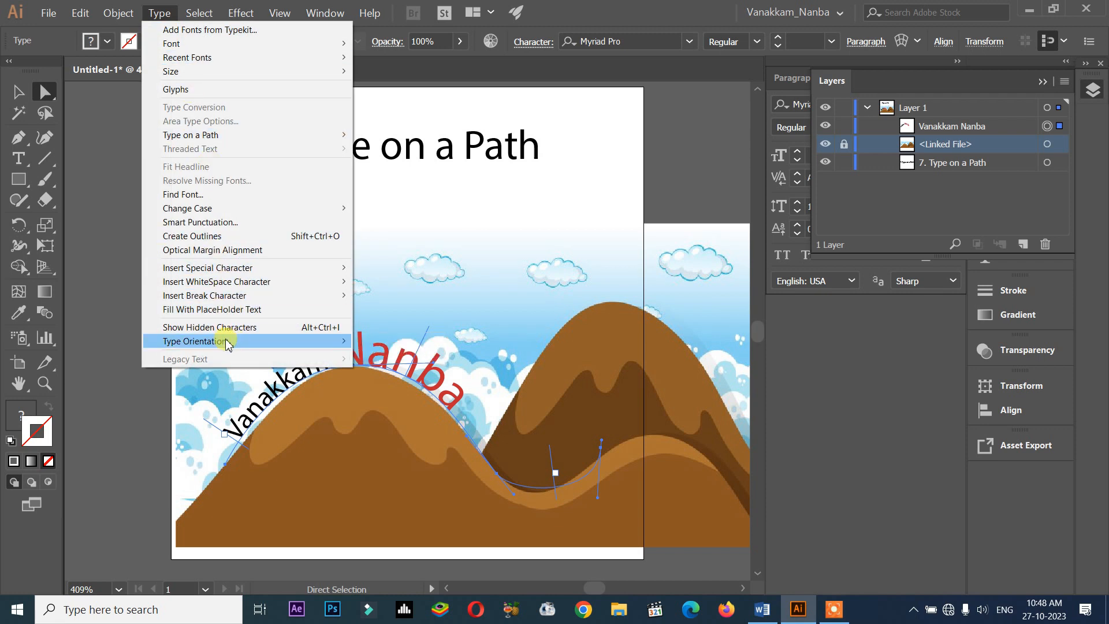
pyautogui.moveTo(198, 345)
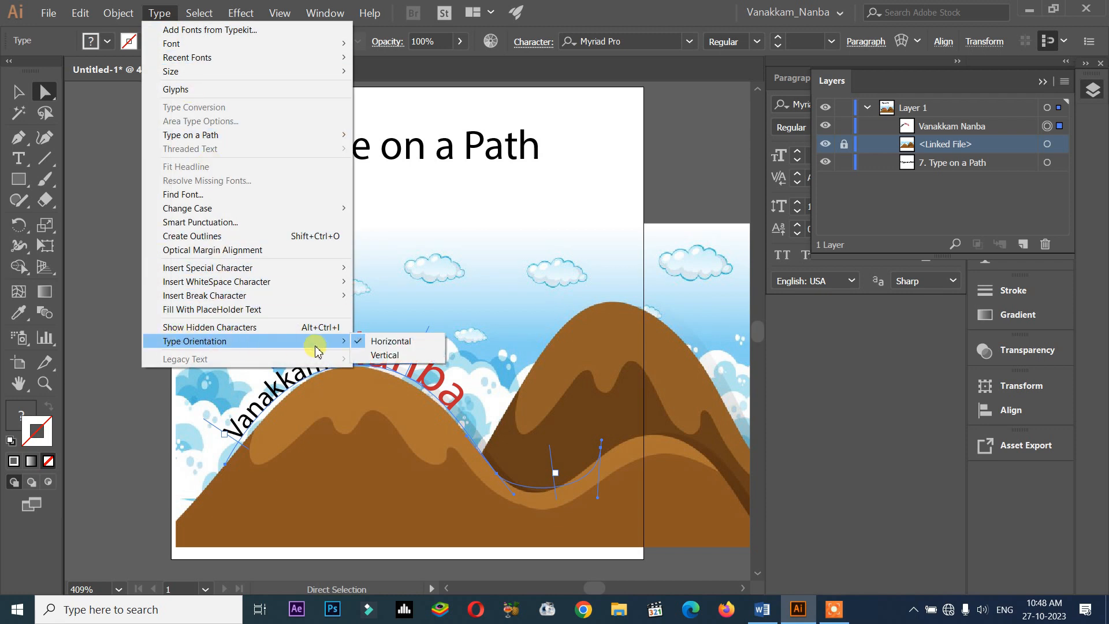
pyautogui.click(388, 357)
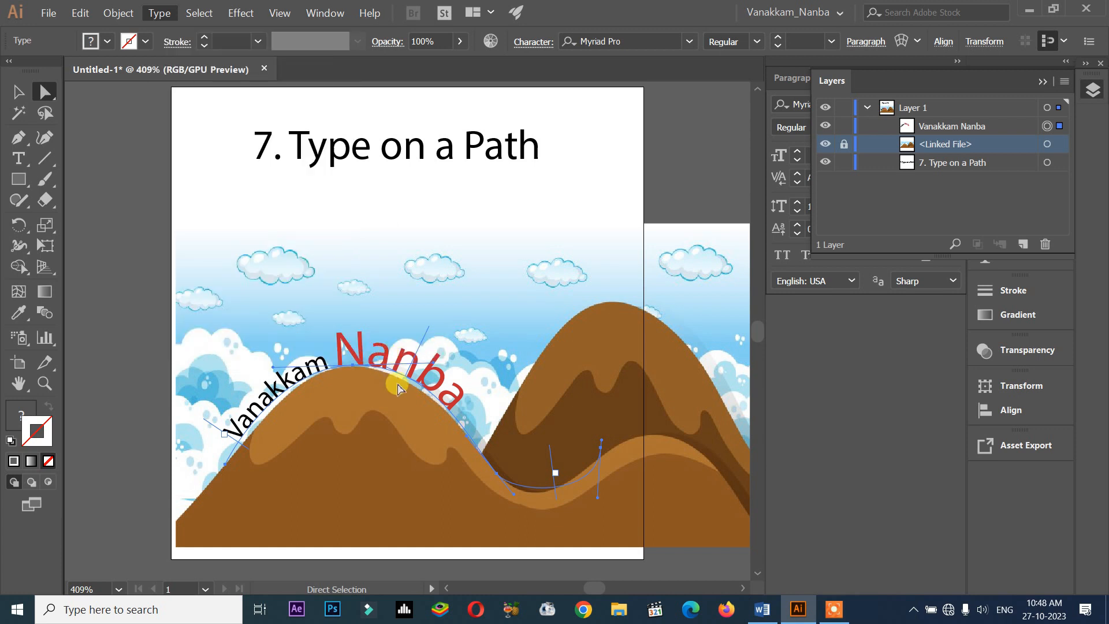